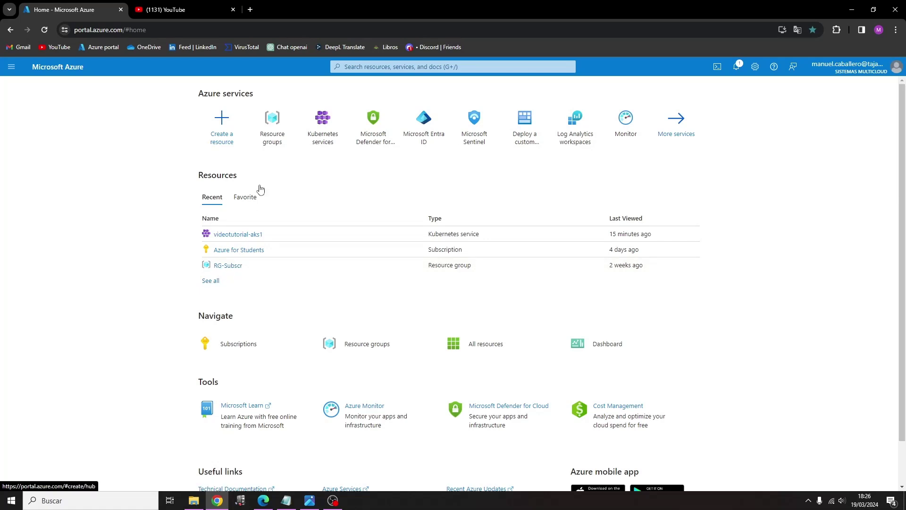
Step: From the resource groups list, start a Cloud Shell session and copy the two Register-AzResourceProvider commands from the Notepad notes
left_click(277, 144)
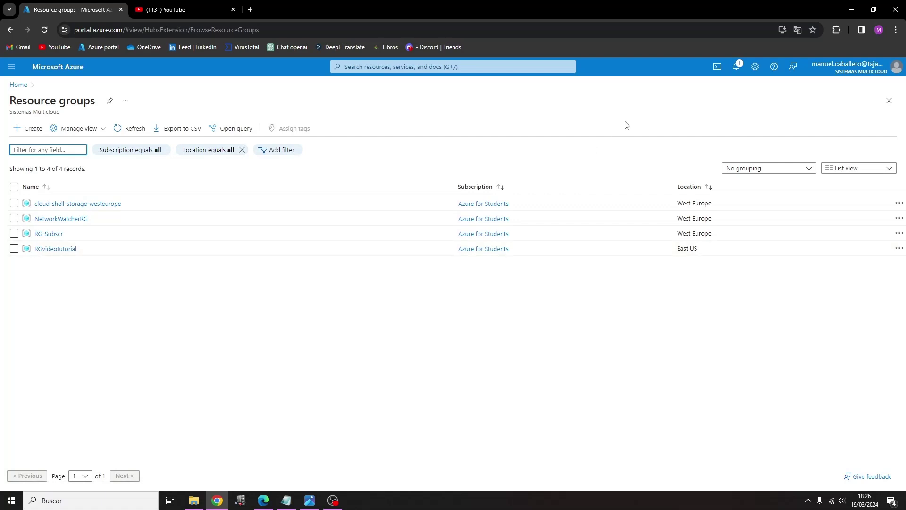
left_click(717, 71)
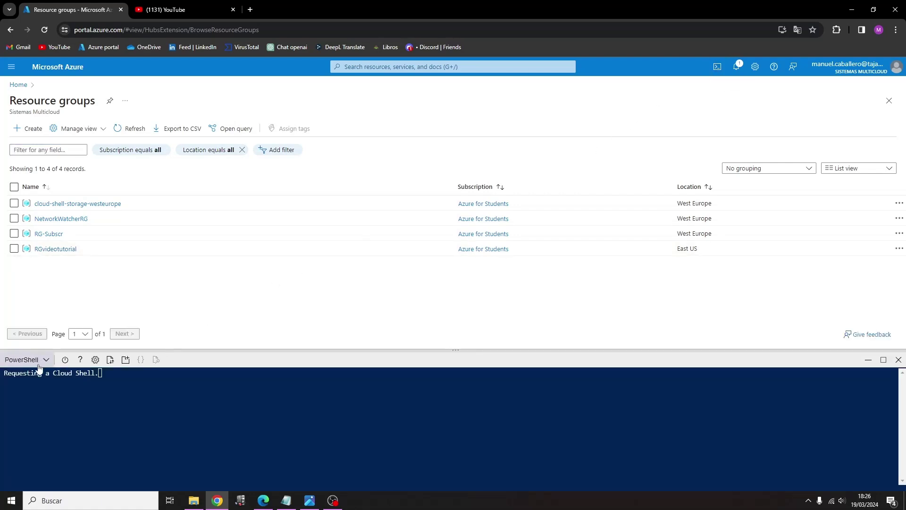
left_click(285, 499)
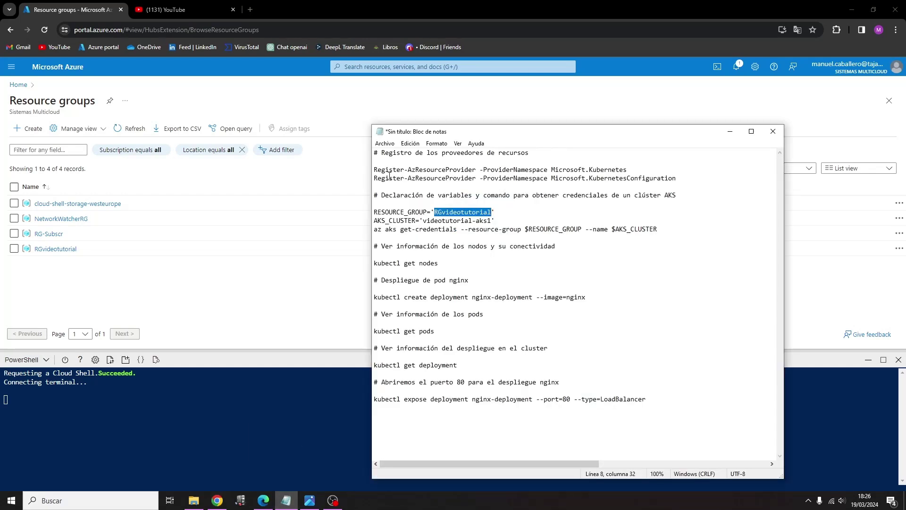
left_click_drag(374, 171, 679, 181)
right_click(671, 177)
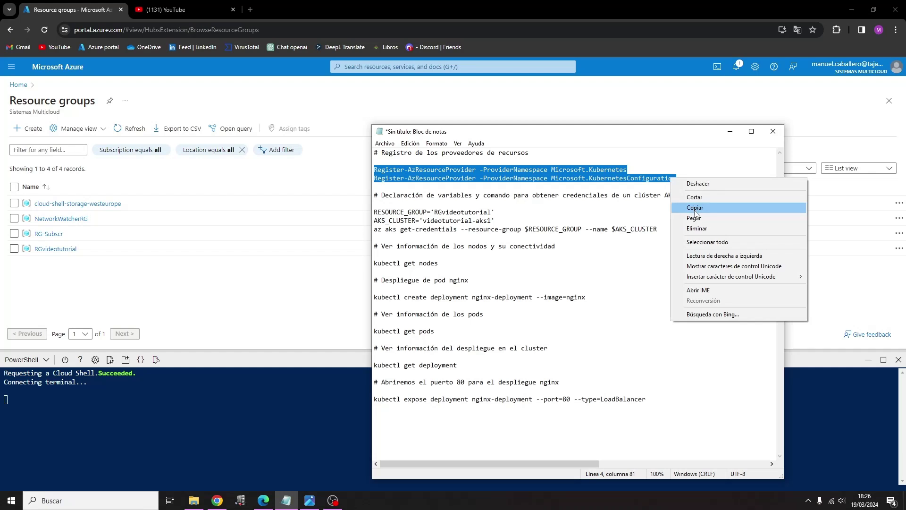
left_click(689, 207)
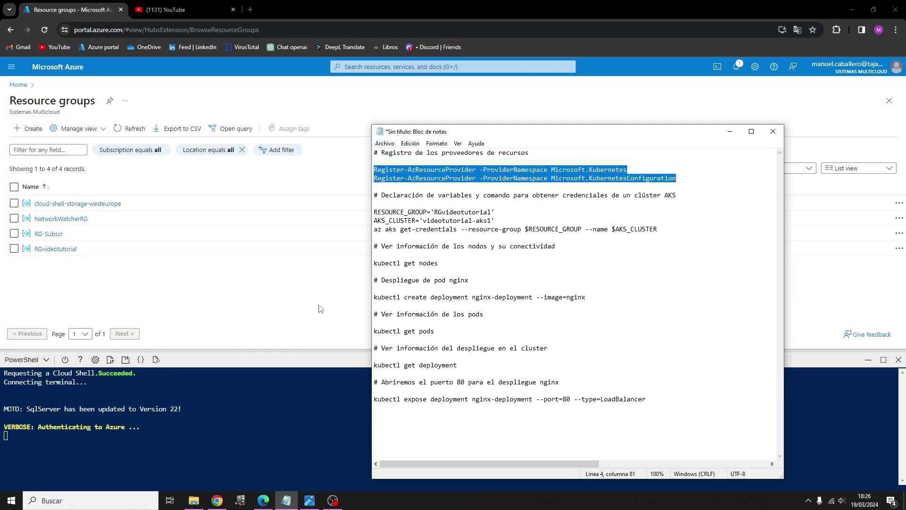
Step: Register the Microsoft.Kubernetes and Microsoft.KubernetesConfiguration resource providers with the copied commands in Cloud Shell, and close the shell
left_click(98, 466)
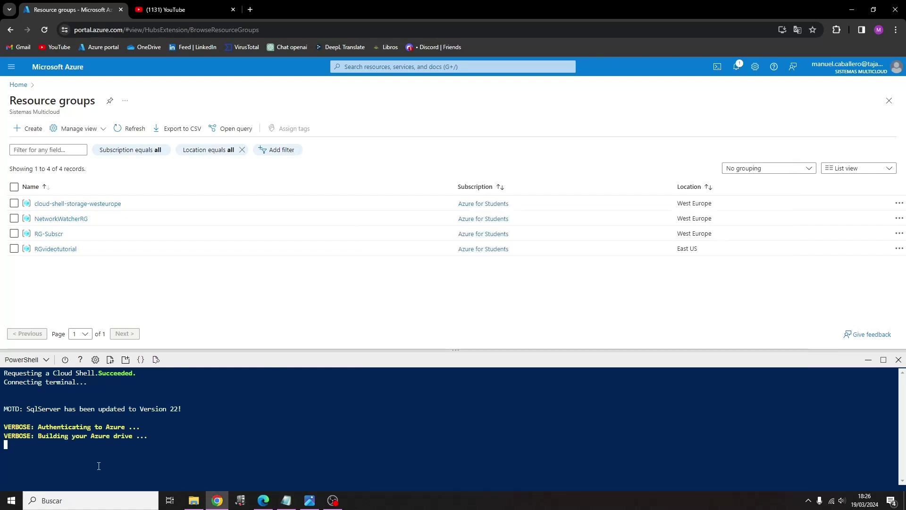
right_click(78, 447)
left_click(150, 329)
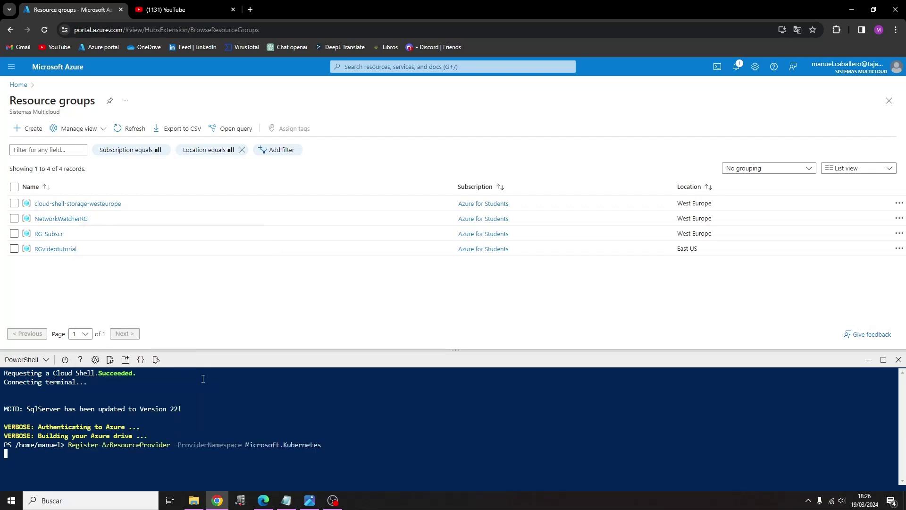
key("ctrl+v")
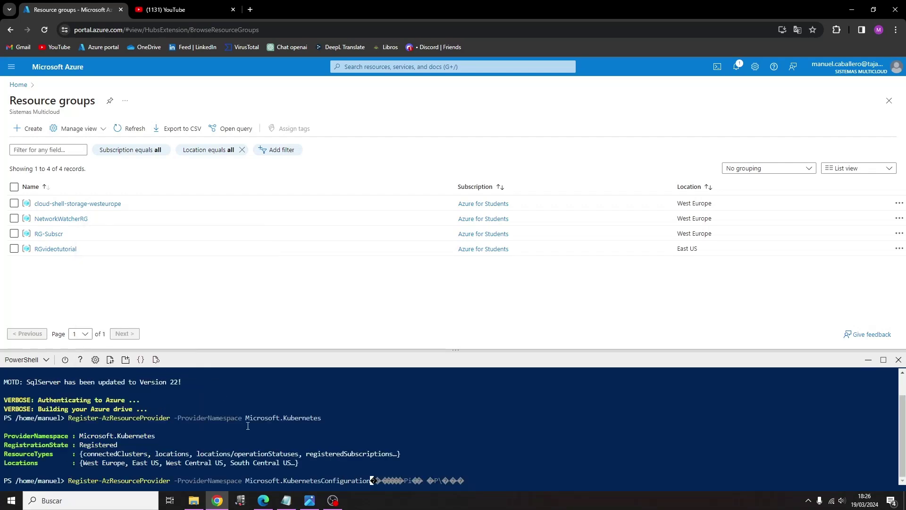
key("Return")
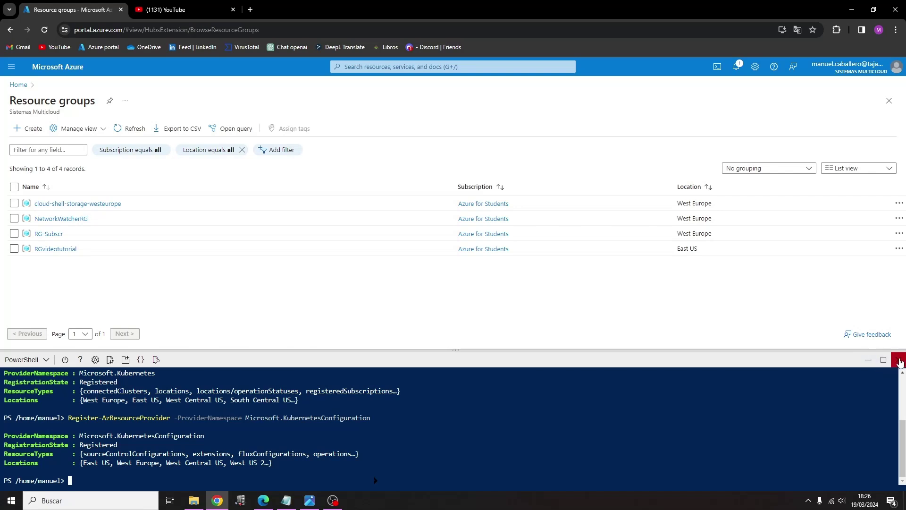
left_click(898, 359)
Step: Search the portal for kubernetes, go to Kubernetes services, and start creating a Kubernetes cluster
left_click(373, 66)
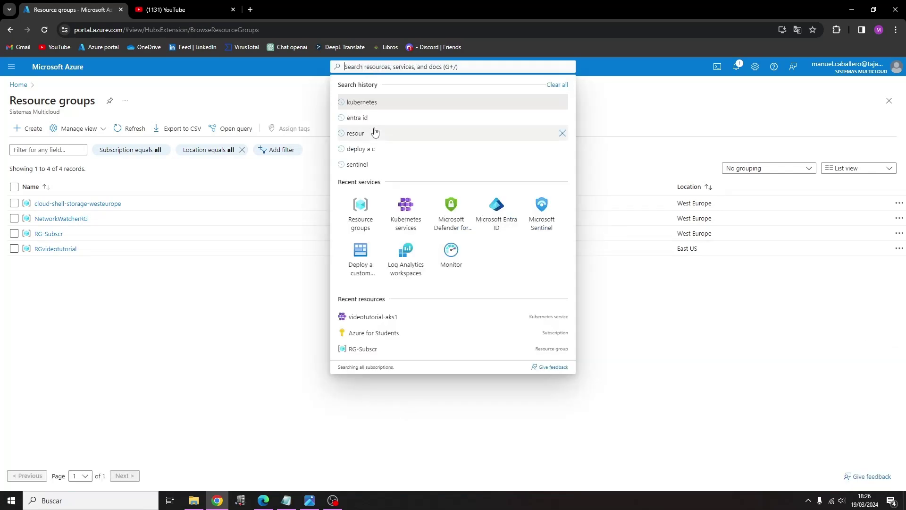
left_click(388, 103)
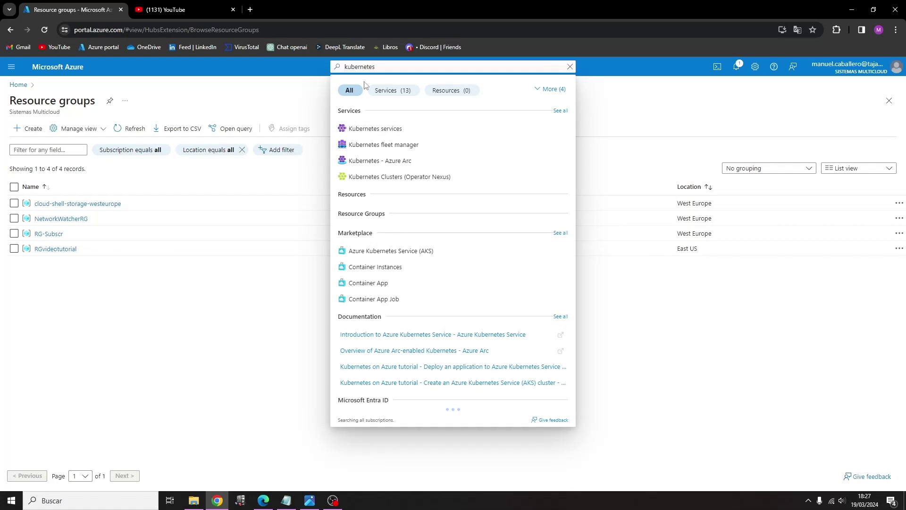
left_click(389, 132)
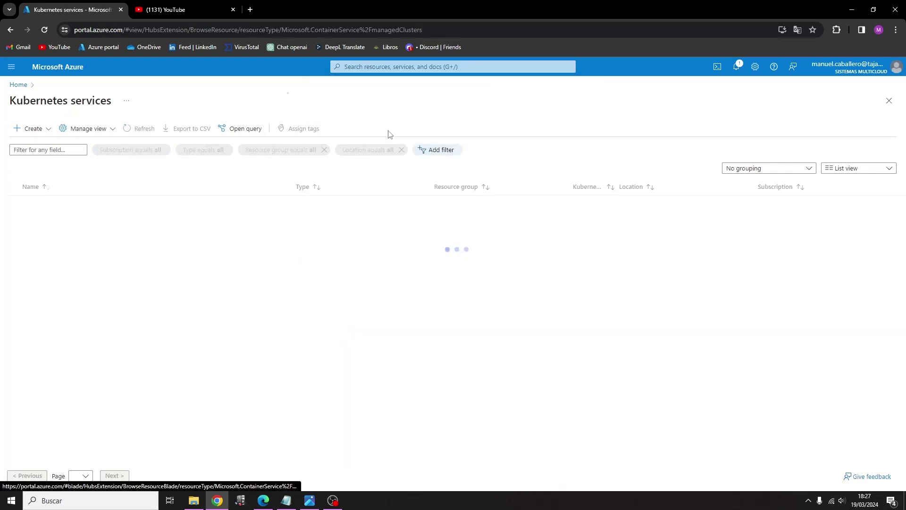
left_click(36, 133)
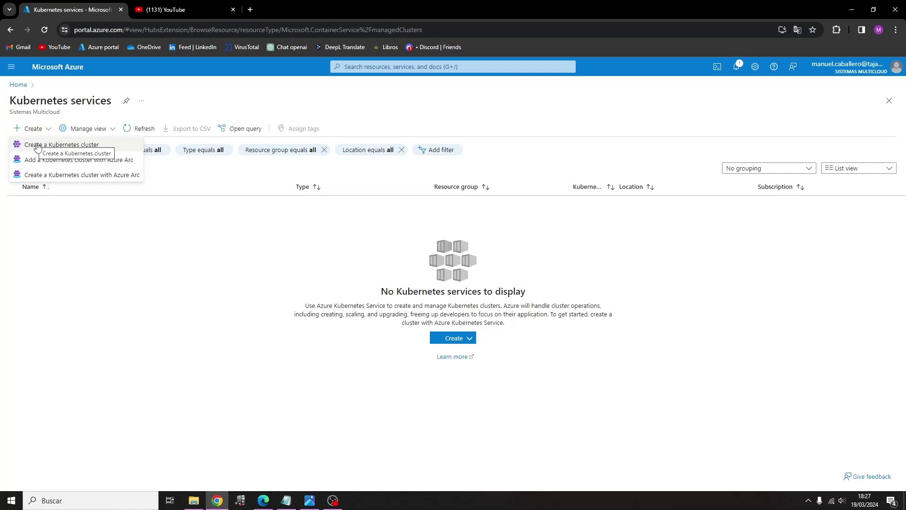
left_click(36, 145)
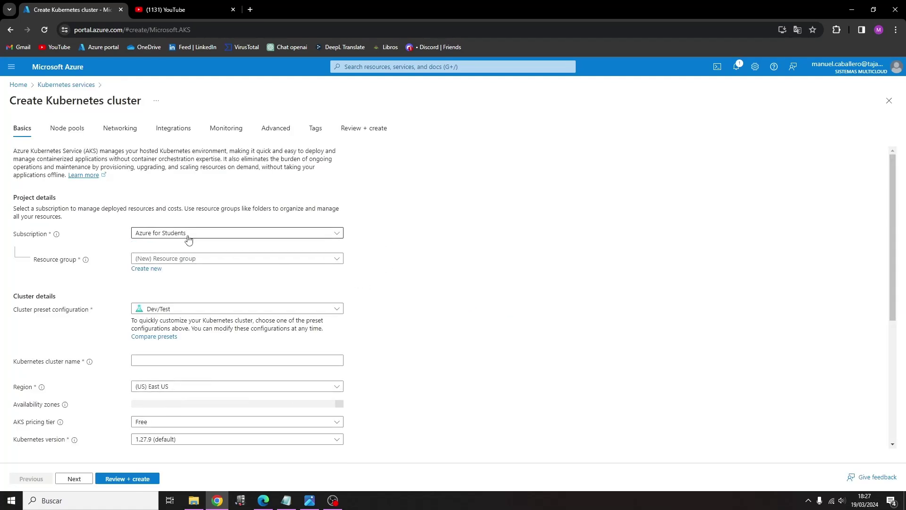
Step: Assign the cluster to the RGvideotutorial resource group and name it videotutorial-aks1
left_click(172, 260)
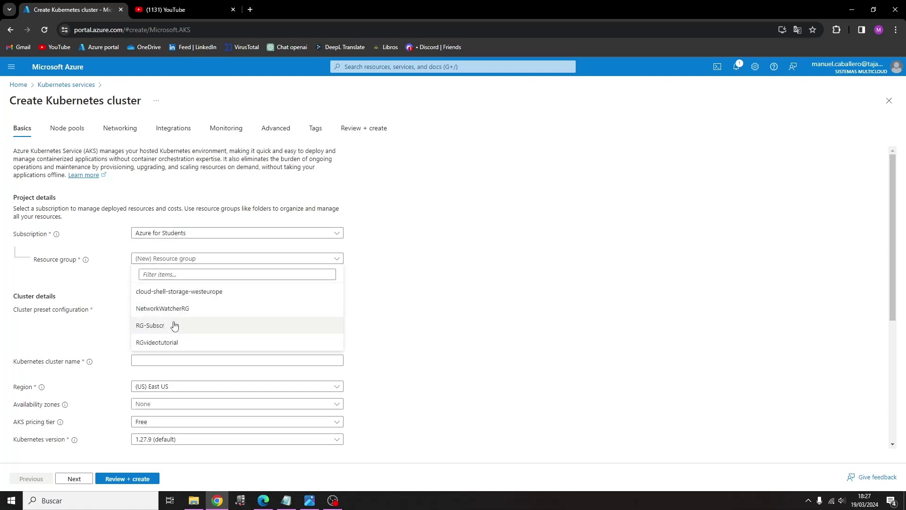
left_click(171, 348)
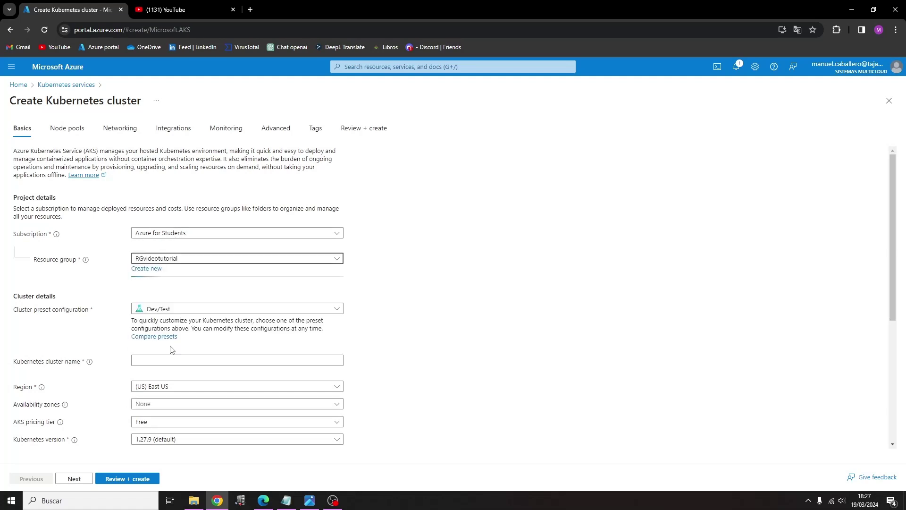
left_click(152, 362)
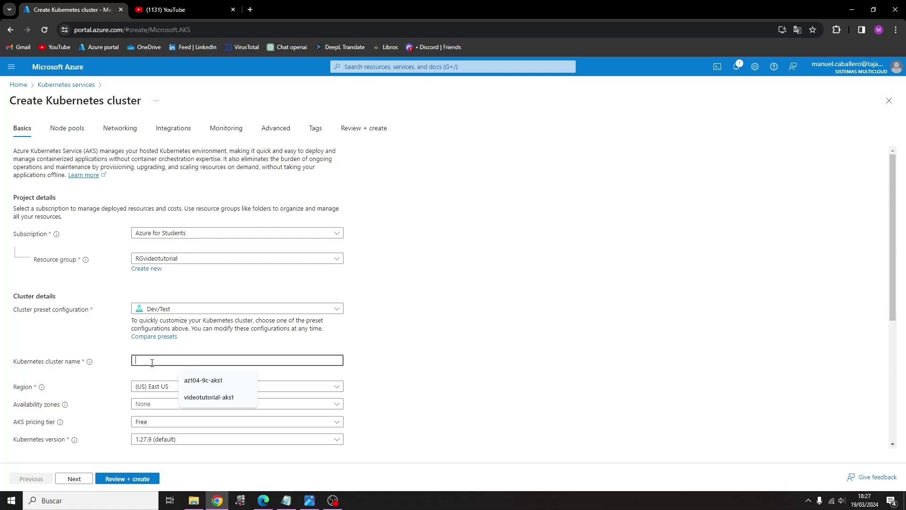
left_click(207, 397)
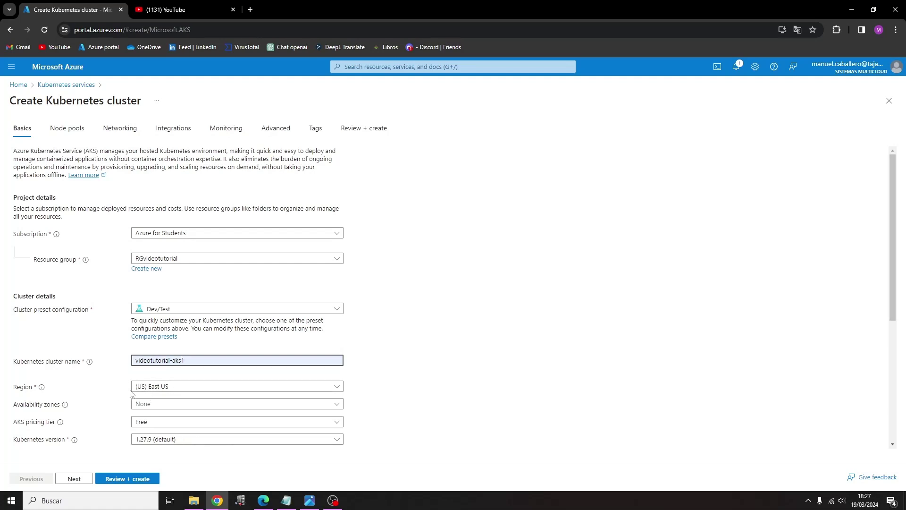
Step: Set the cluster's availability zones to Zone 1
scroll(230, 349, "down", 1)
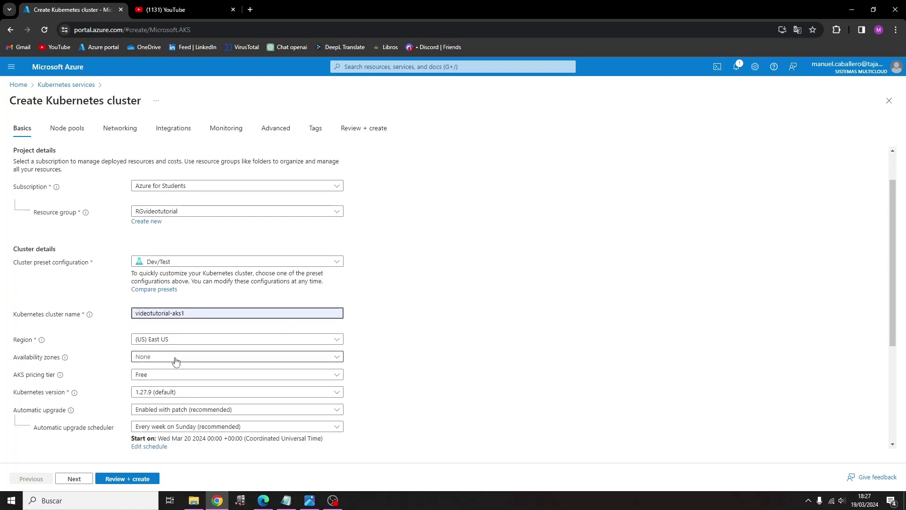
left_click(170, 362)
left_click(140, 370)
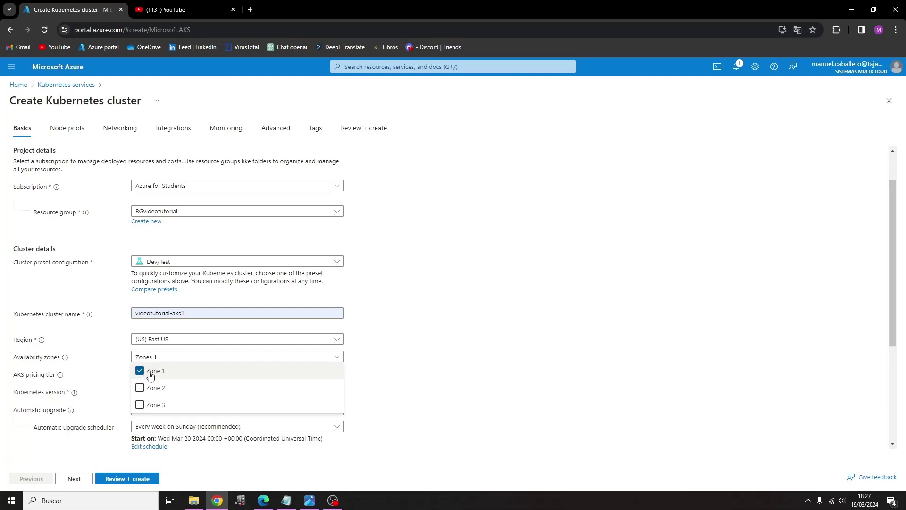
left_click(376, 354)
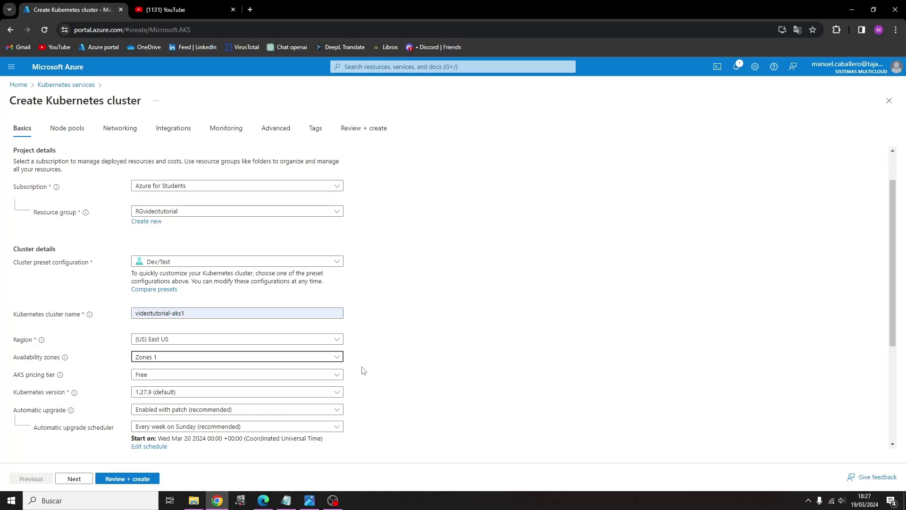
scroll(362, 362, "down", 1)
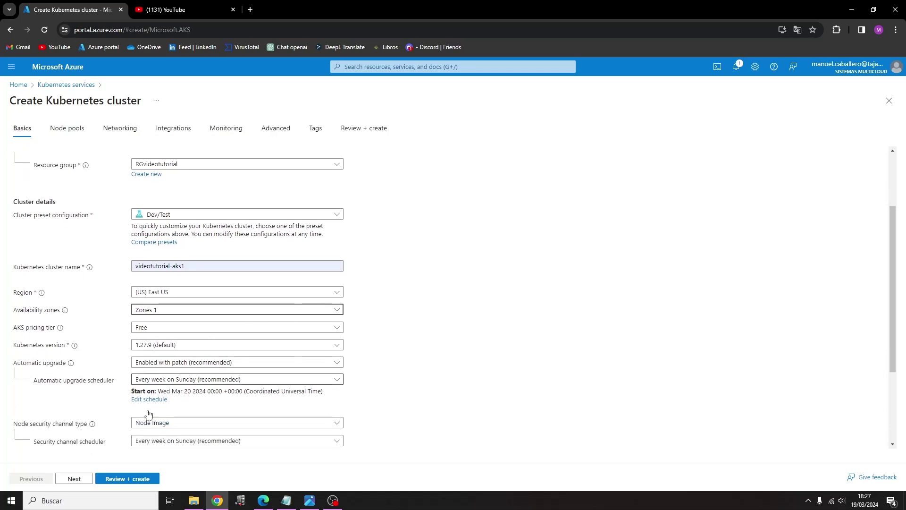
Step: Switch the agentpool node pool to autoscale with a maximum node count of 2, and update the pool
left_click(82, 133)
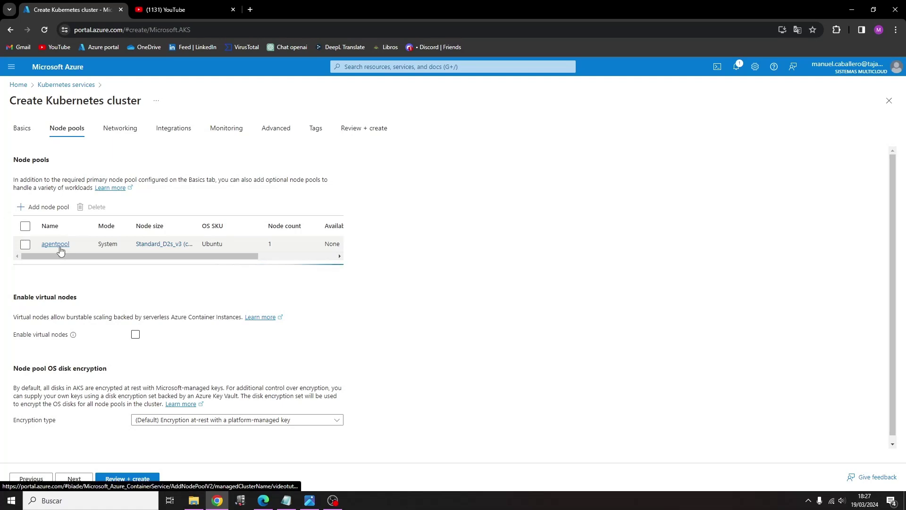
left_click(55, 244)
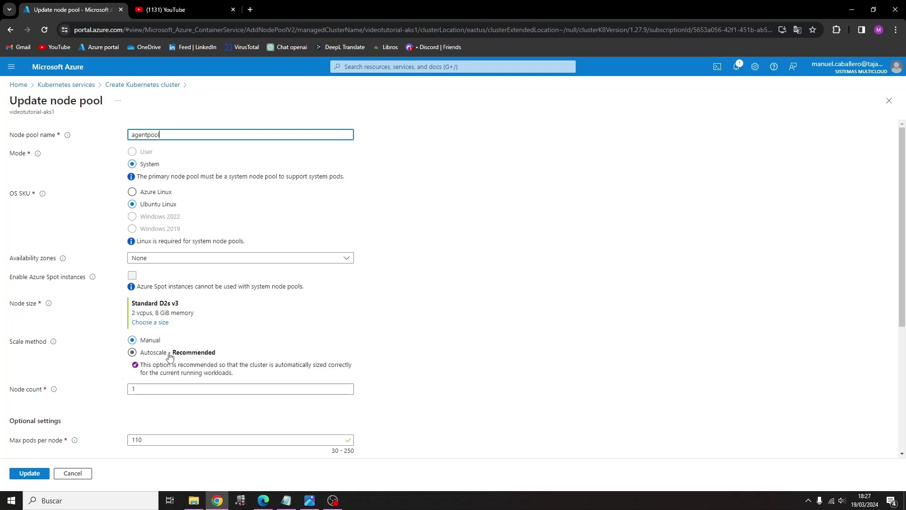
left_click(132, 352)
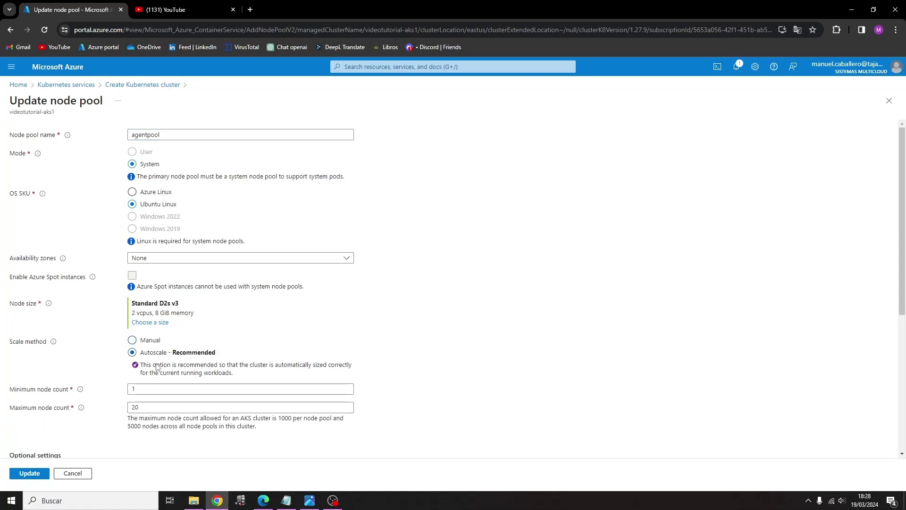
left_click(135, 406)
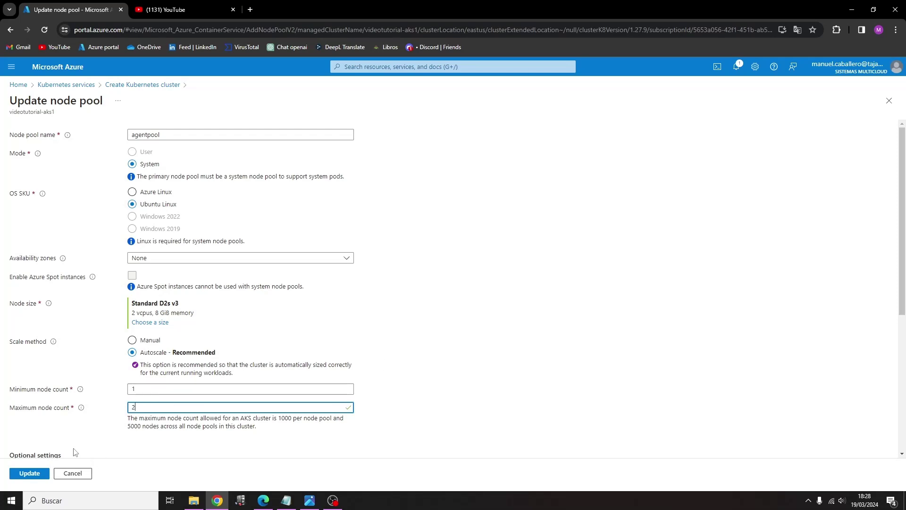
left_click(29, 473)
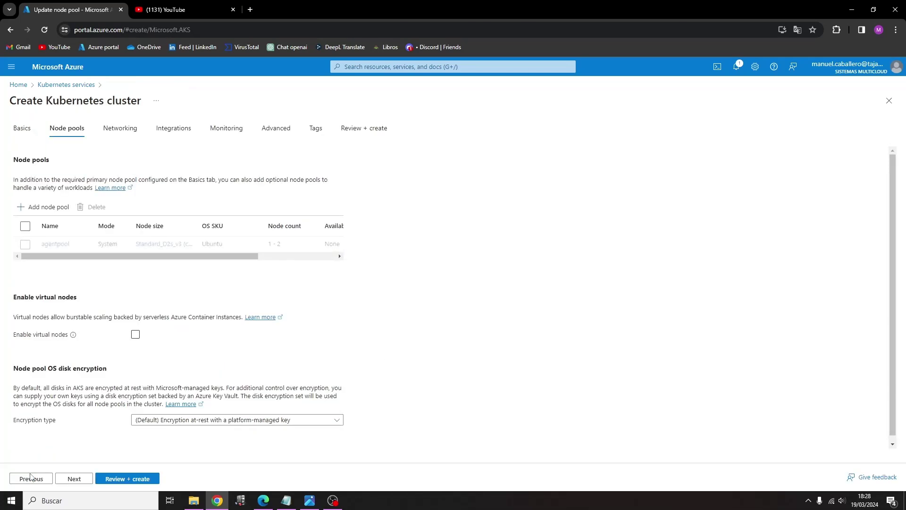
Step: Review the cluster's networking and integration settings, and enable container logs in its monitoring settings
left_click(124, 135)
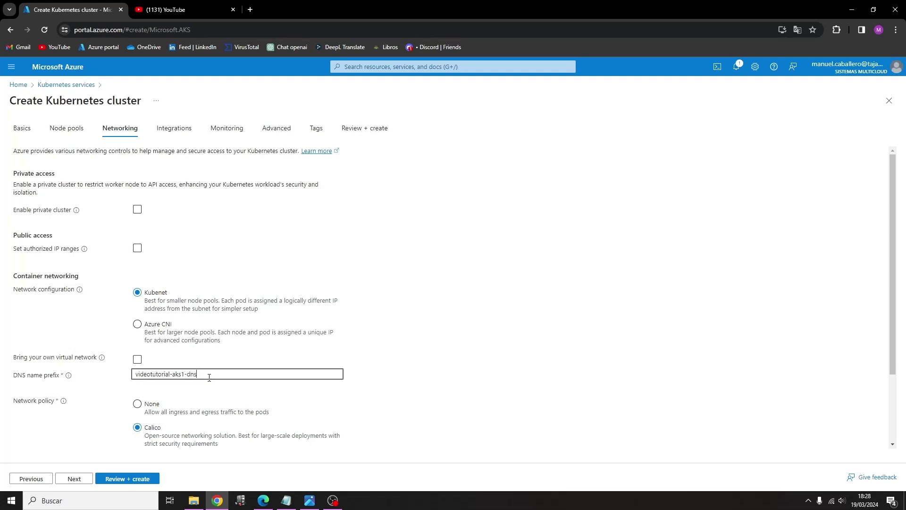
left_click(174, 128)
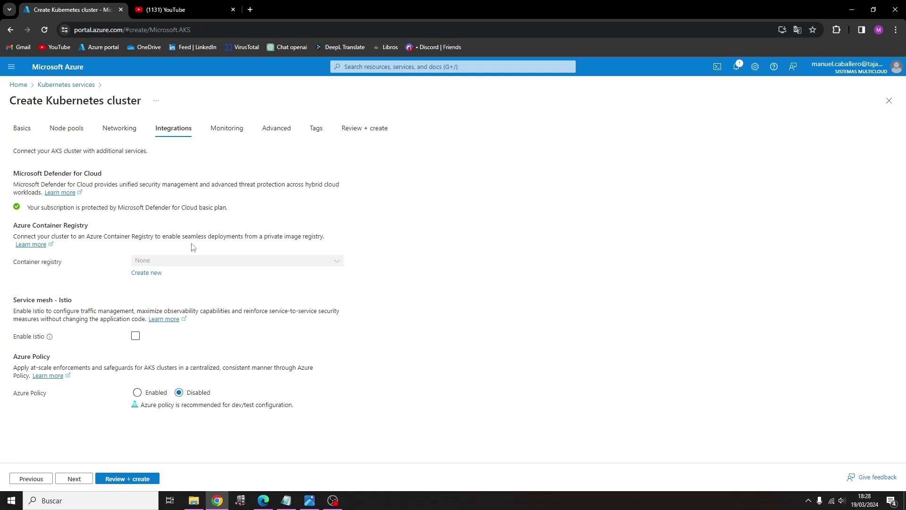
left_click(225, 128)
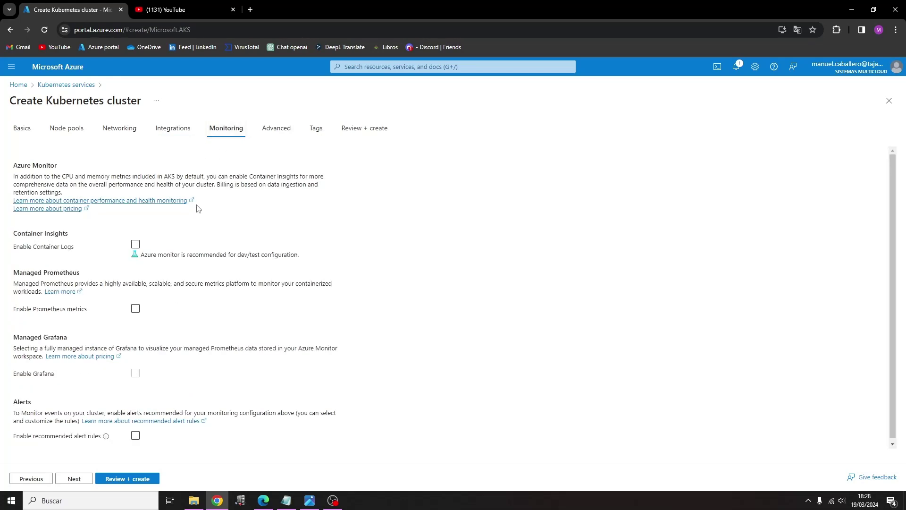
left_click(135, 248)
Step: Rename the cluster's infrastructure resource group to Tajamar in the advanced settings and save it
left_click(280, 132)
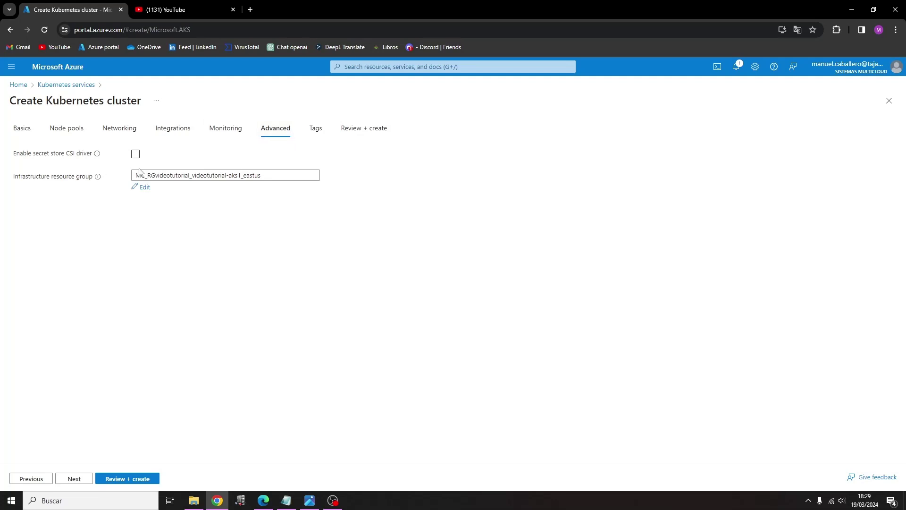
left_click(315, 142)
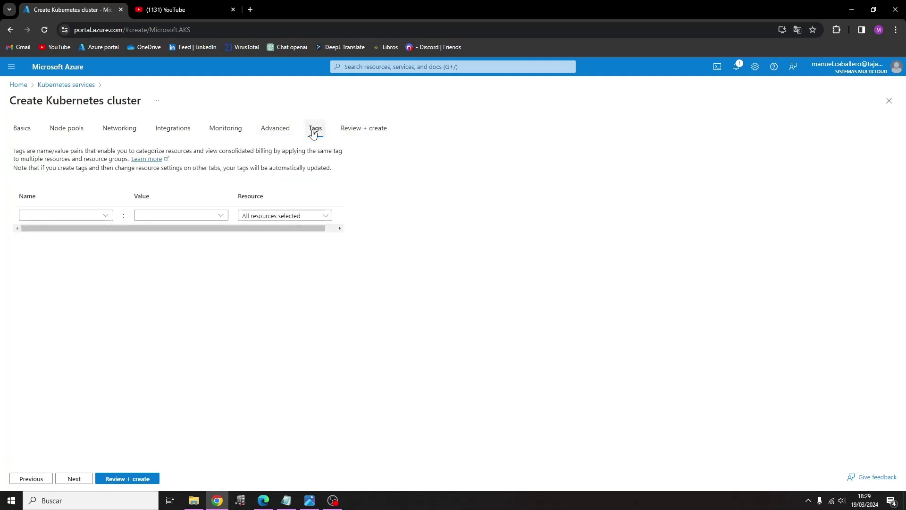
left_click(282, 135)
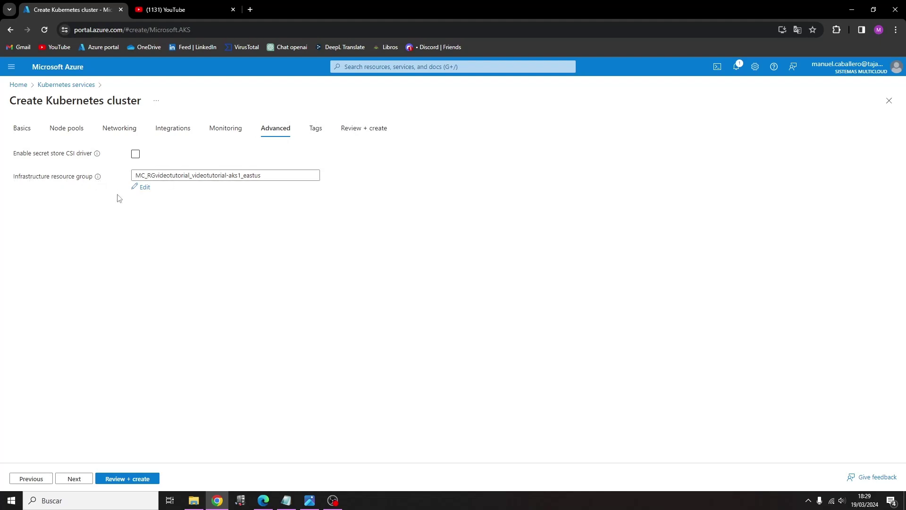
left_click_drag(263, 176, 120, 185)
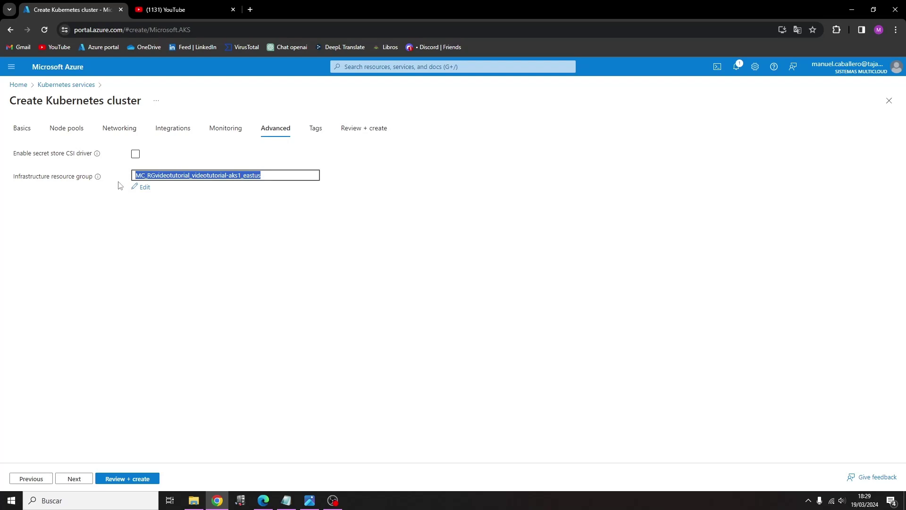
left_click(136, 196)
left_click(143, 188)
left_click_drag(801, 170, 559, 175)
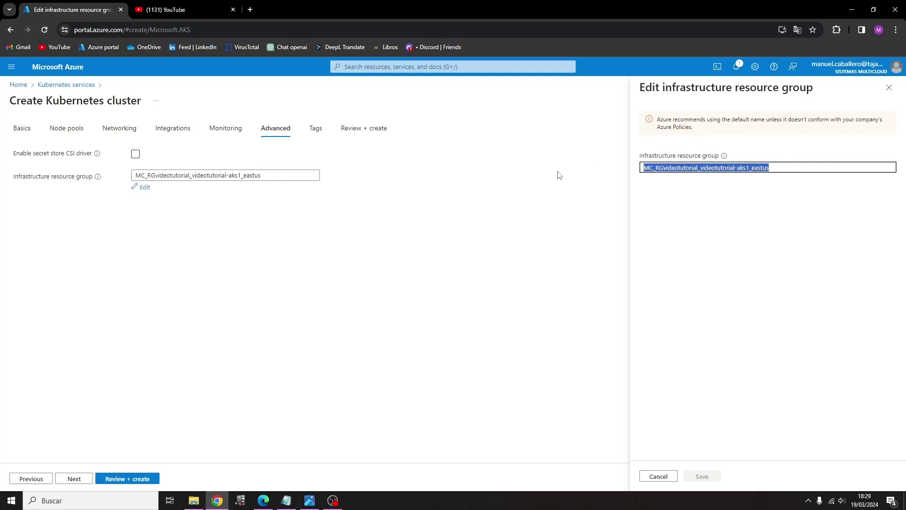
type("Tajamar")
left_click(702, 477)
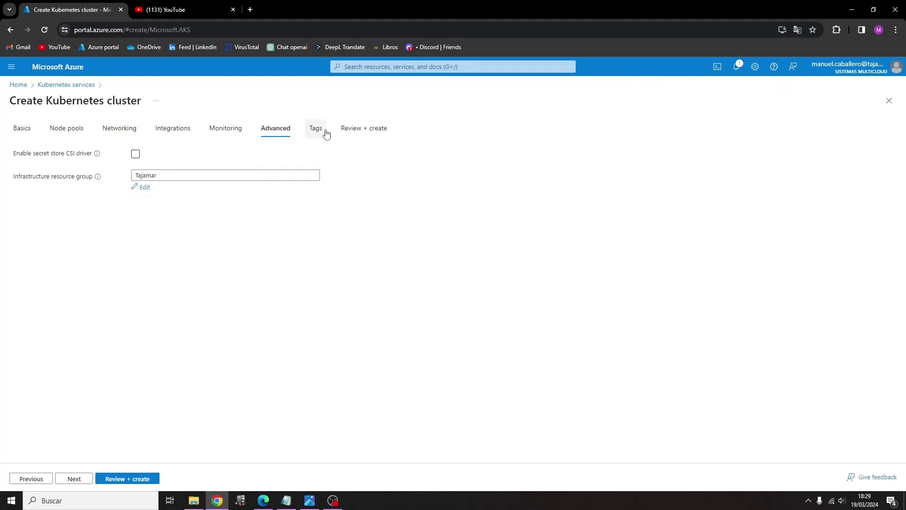
Step: Review and create the Kubernetes cluster, and open the deployed resource's node pools
left_click(347, 132)
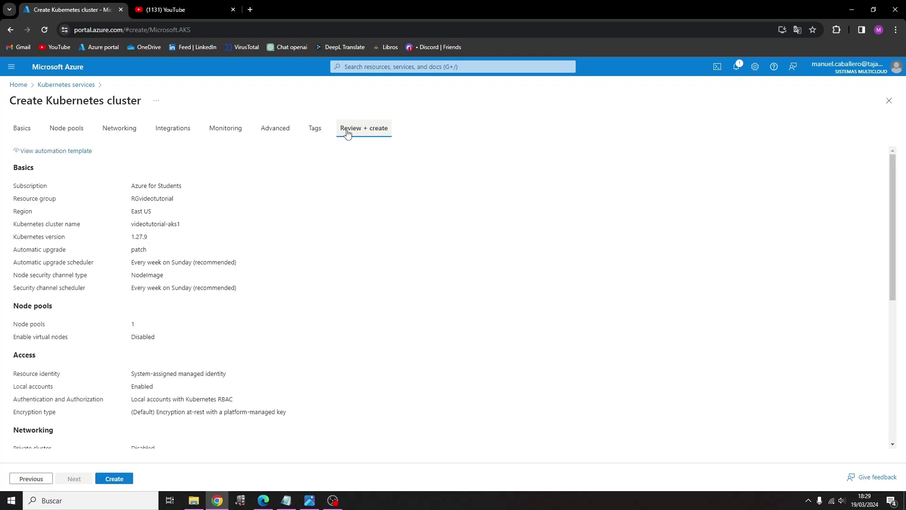
left_click(114, 479)
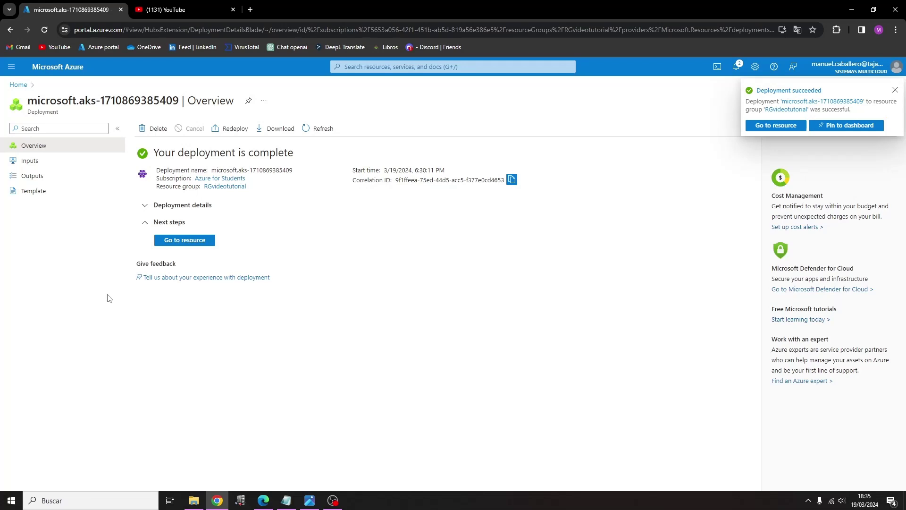
left_click(177, 242)
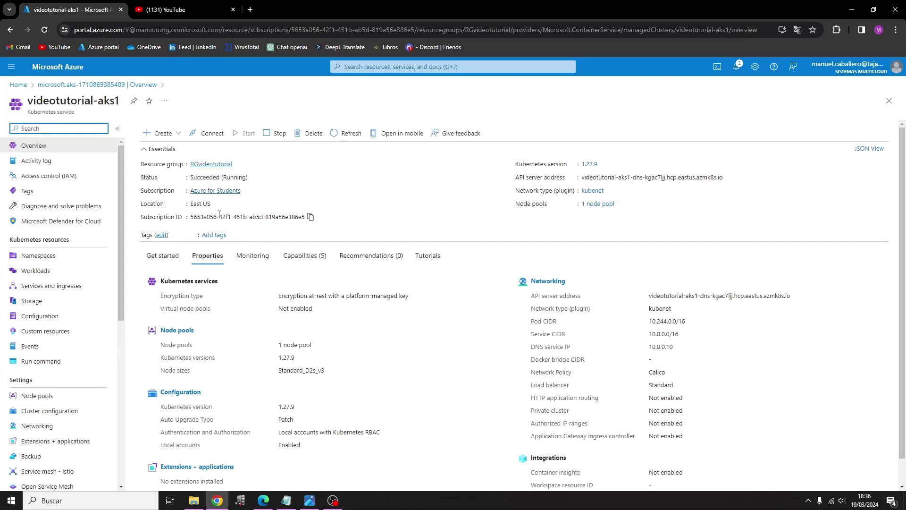
left_click(50, 398)
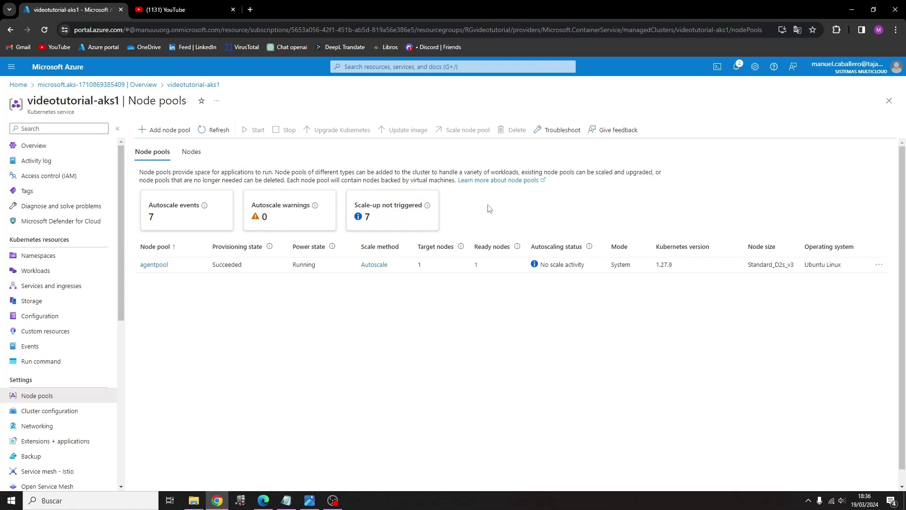
Step: Open Cloud Shell and switch it from PowerShell to Bash
left_click(718, 67)
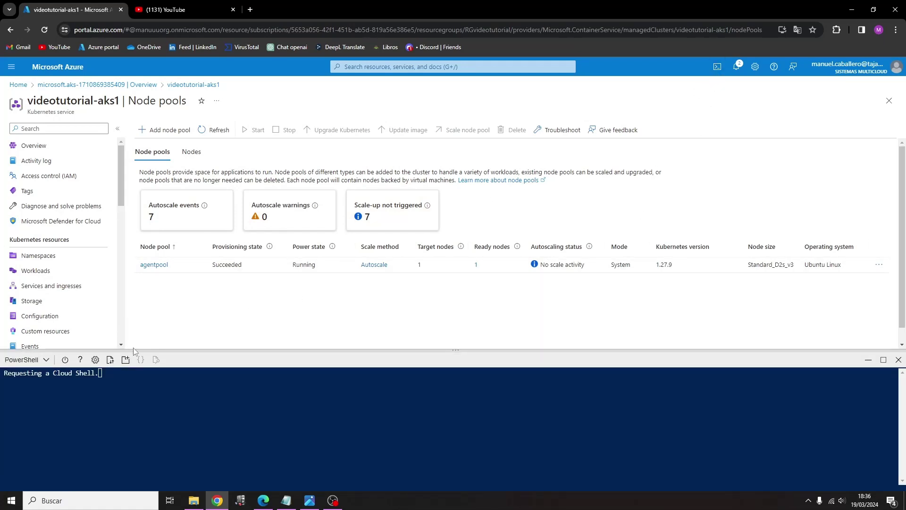
left_click(28, 360)
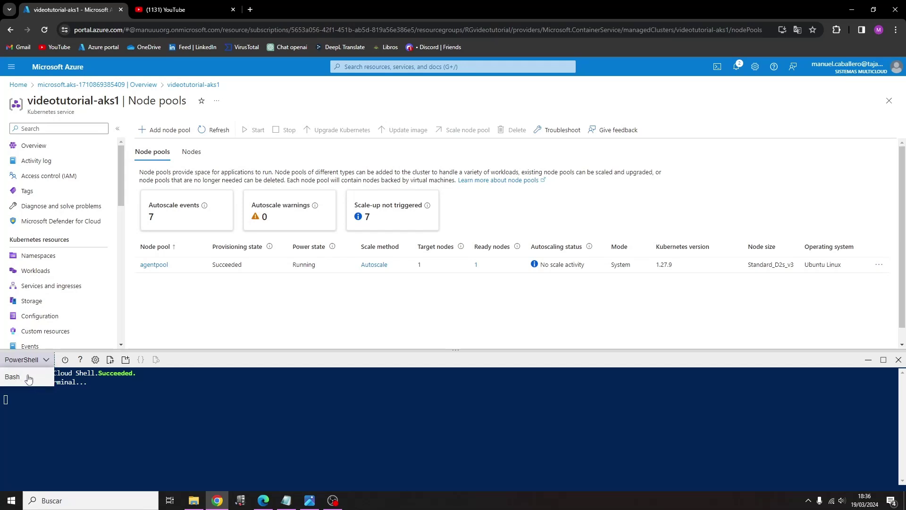
left_click(12, 376)
left_click(392, 454)
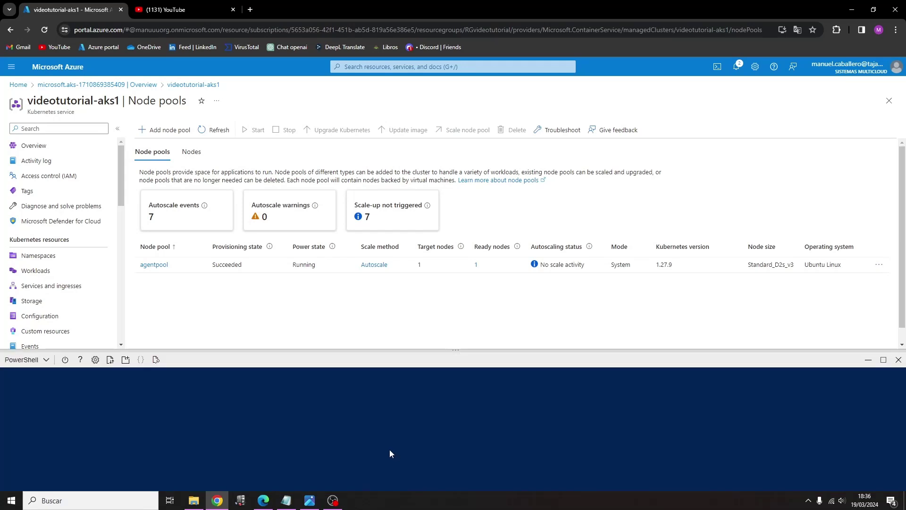
Step: Copy the RESOURCE_GROUP and AKS_CLUSTER variable declarations and the az aks get-credentials command from the Notepad notes, and run them in Cloud Shell
left_click(289, 503)
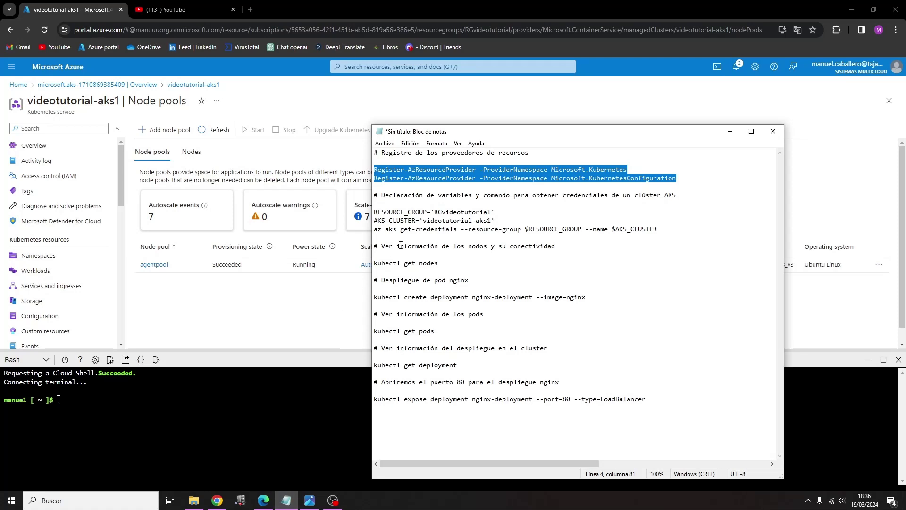
left_click_drag(376, 212, 680, 229)
right_click(621, 234)
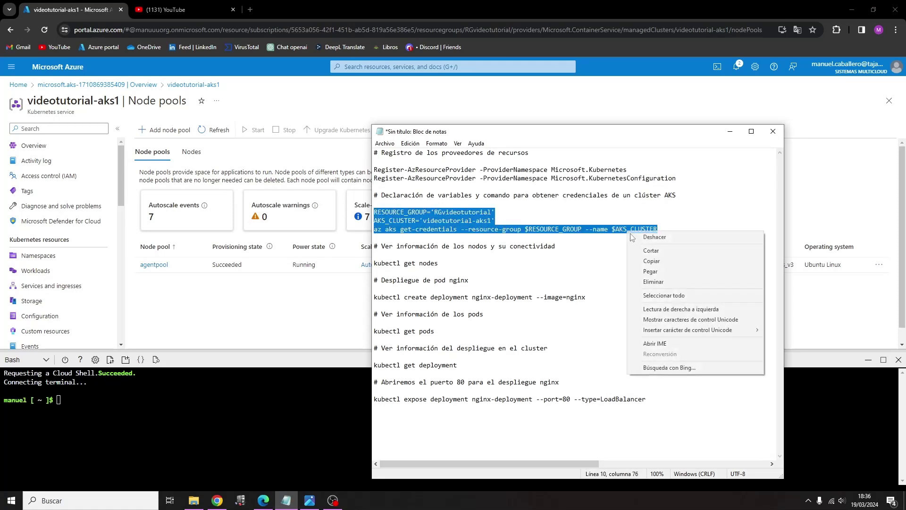
left_click(644, 260)
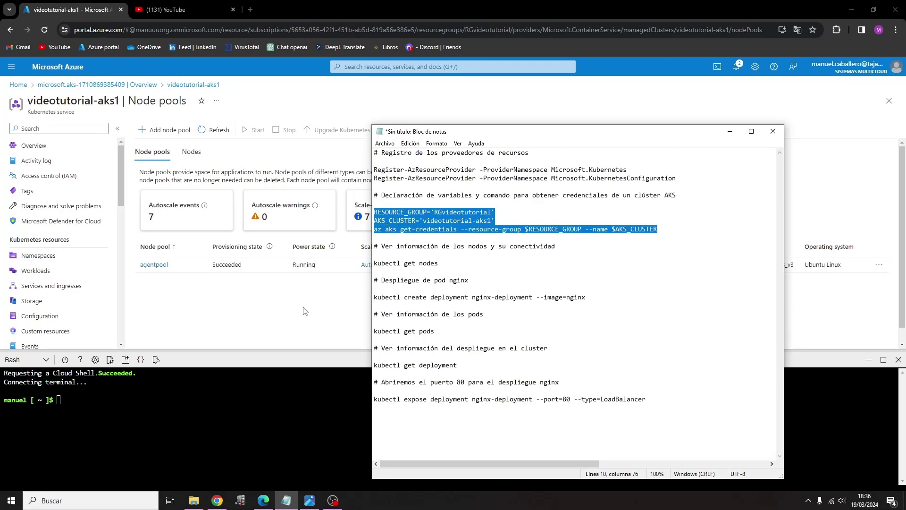
left_click(62, 399)
right_click(62, 398)
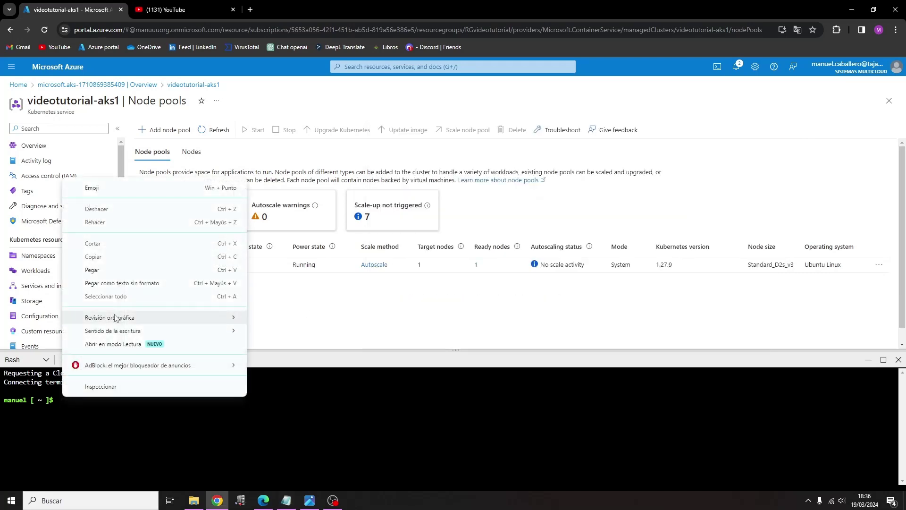
left_click(118, 269)
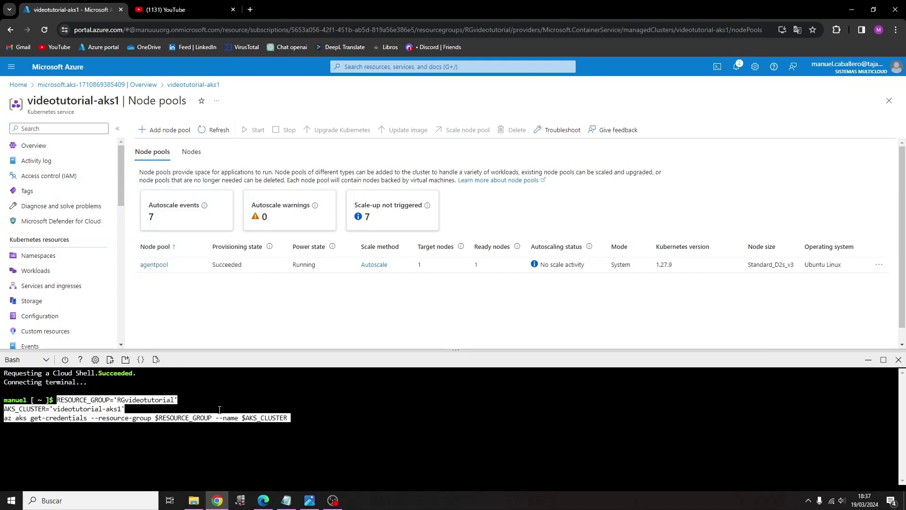
key("Return")
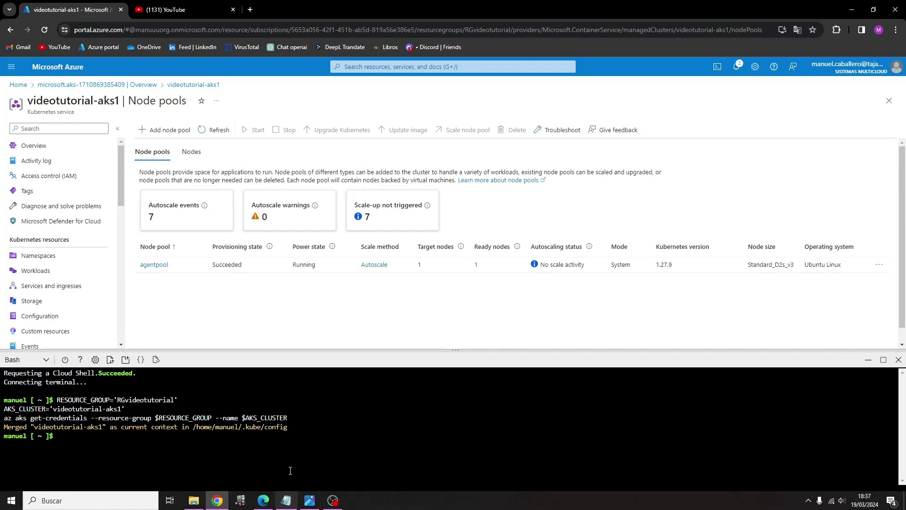
Step: List the cluster's nodes in Cloud Shell with the kubectl get nodes command from the Notepad notes
left_click(286, 500)
left_click_drag(440, 264, 372, 265)
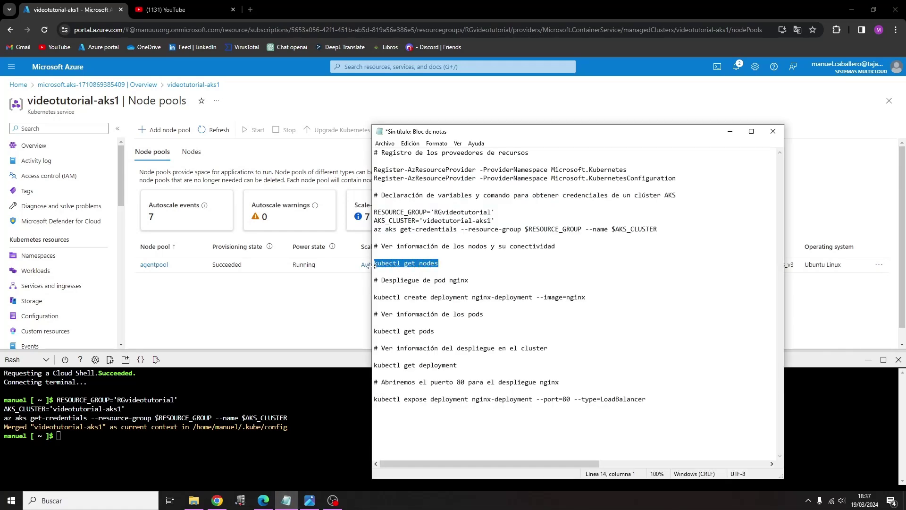
left_click(60, 445)
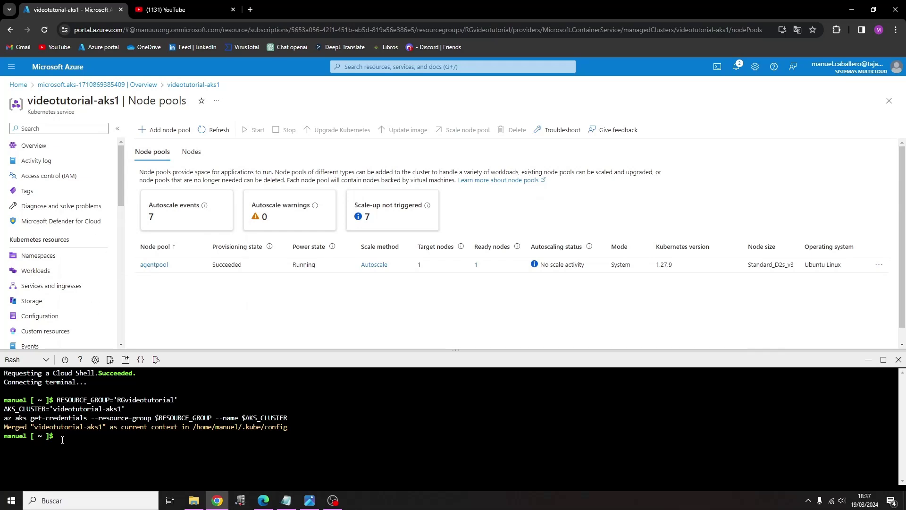
right_click(61, 440)
left_click(100, 314)
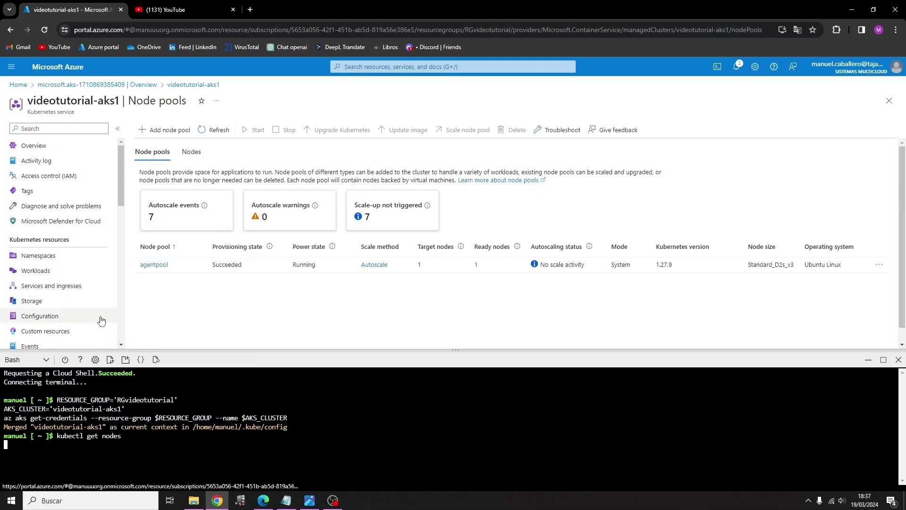
key("Return")
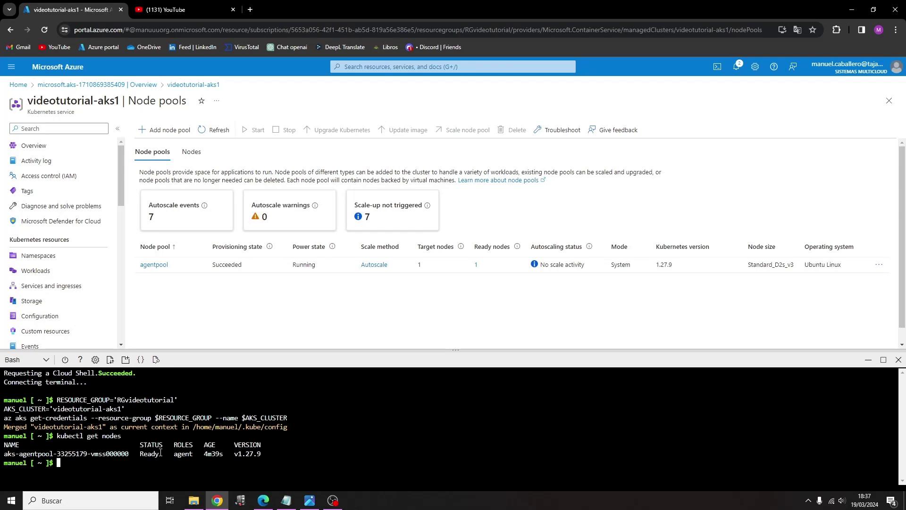
Step: Copy "kubectl create deployment nginx-deployment --image=nginx" from the Notepad notes and run it in Cloud Shell
left_click(286, 500)
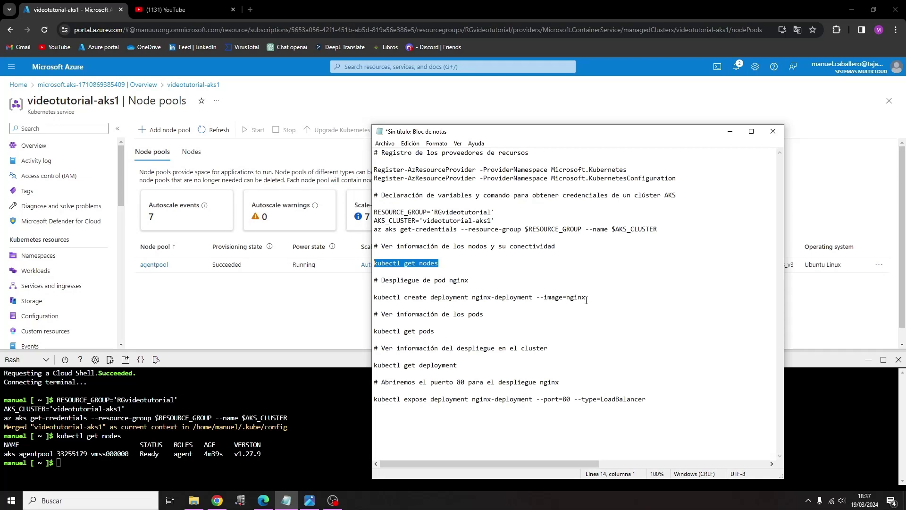
left_click_drag(587, 298, 372, 299)
key("ctrl+c")
right_click(384, 299)
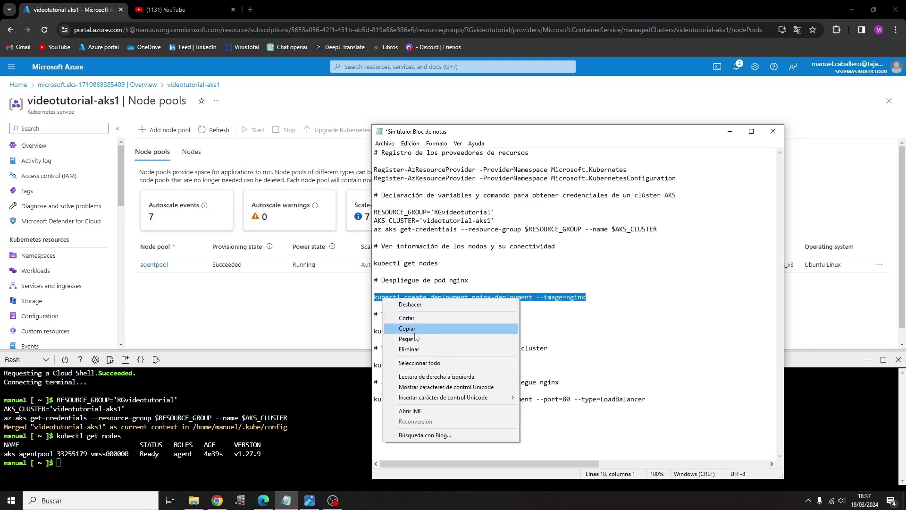
left_click(417, 329)
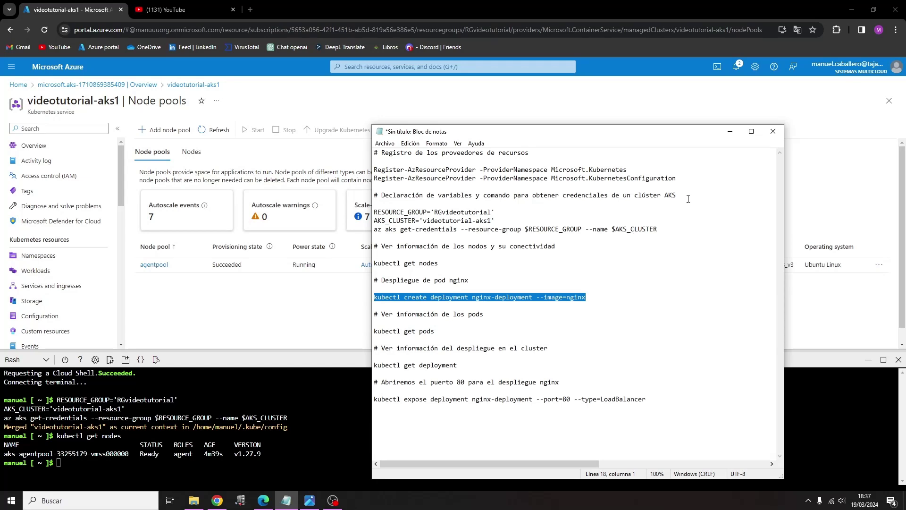
left_click(730, 131)
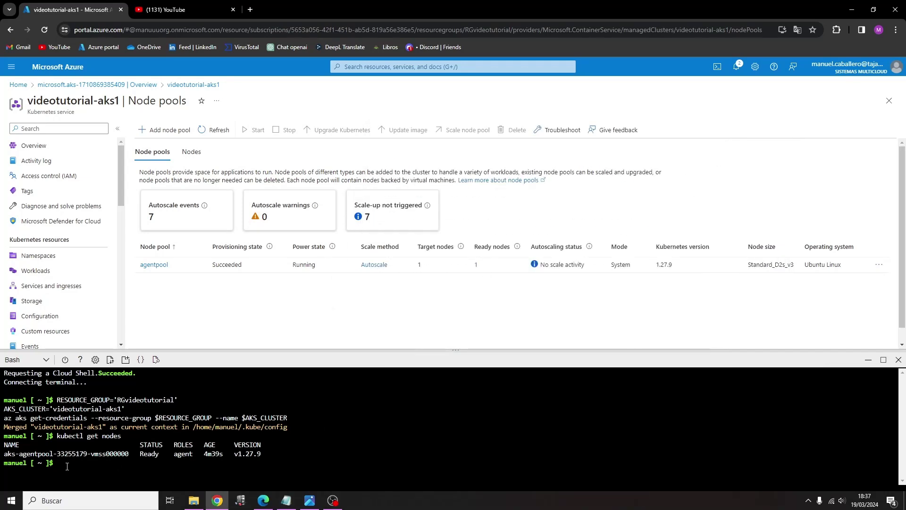
right_click(67, 466)
left_click(111, 342)
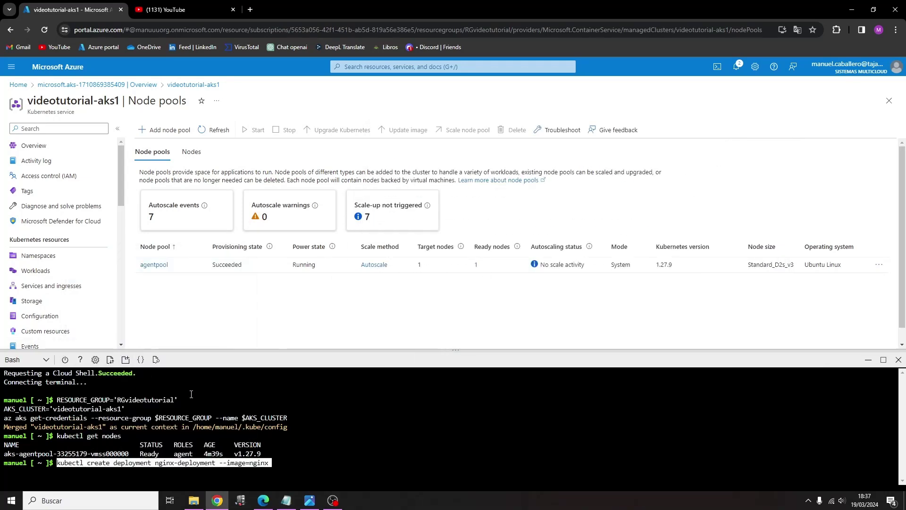
key("Return")
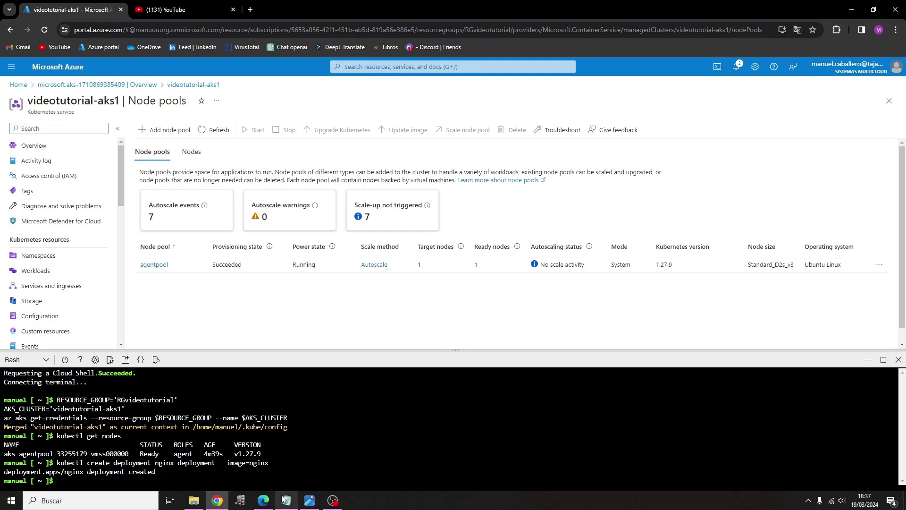
Step: Check the deployed pods in Cloud Shell with the kubectl get pods command from the Notepad notes
mouse_move(286, 500)
left_click(291, 468)
left_click(286, 501)
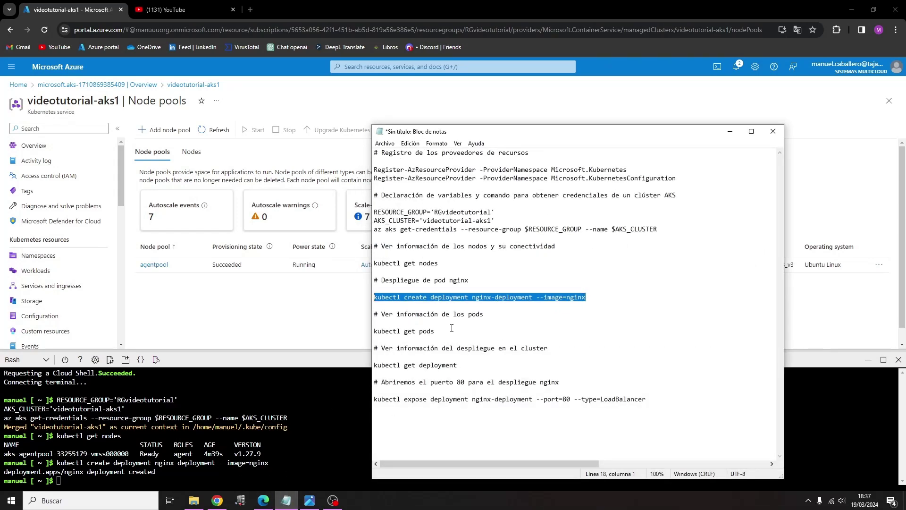
left_click_drag(452, 328, 375, 331)
key("ctrl+c")
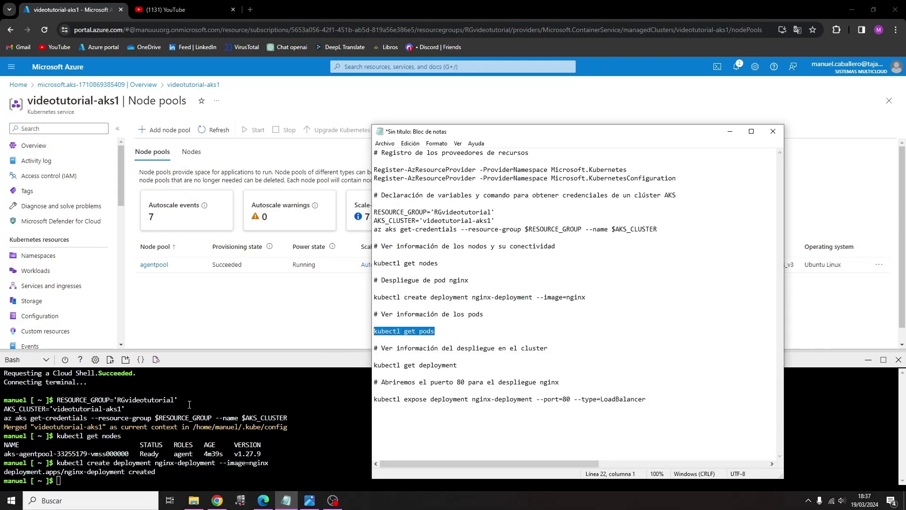
left_click(80, 479)
right_click(81, 479)
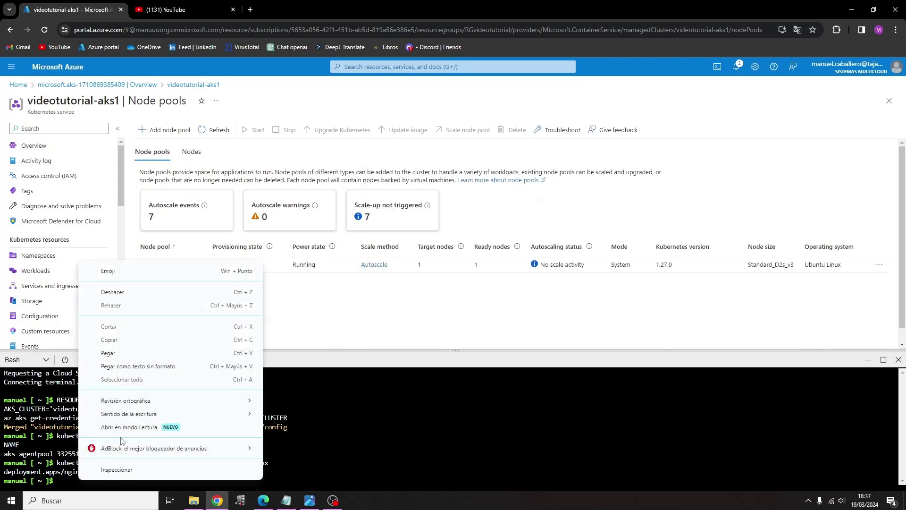
left_click(135, 353)
key("Return")
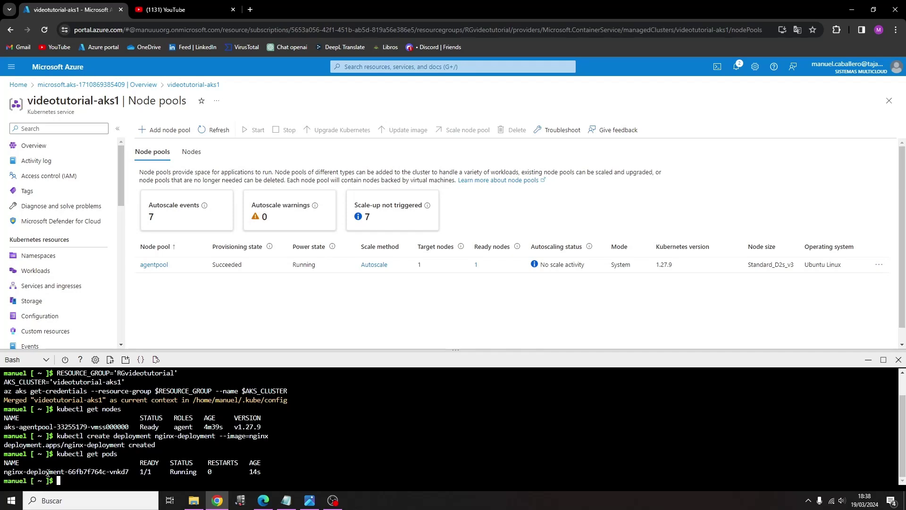
Step: Check the nginx deployment in Cloud Shell with the kubectl get deployment command copied from the Notepad notes
left_click(288, 503)
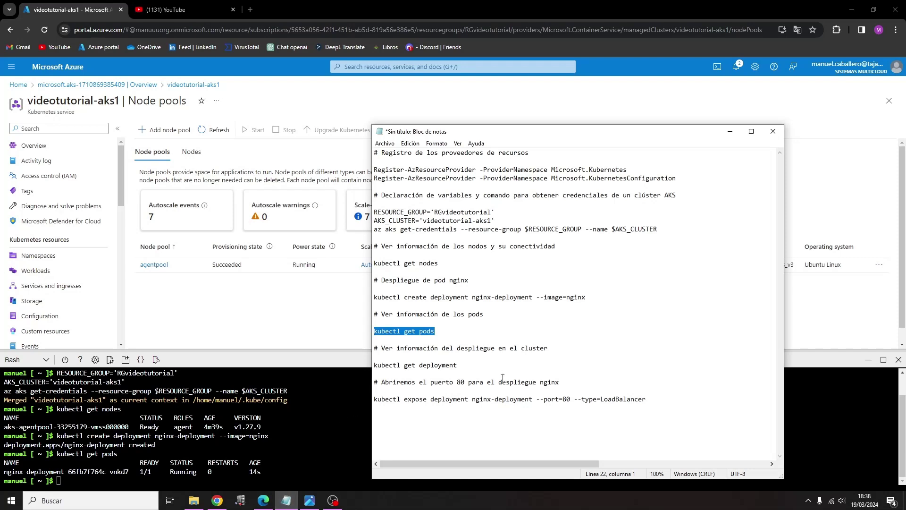
left_click_drag(465, 368, 375, 366)
key("ctrl+c")
left_click(73, 471)
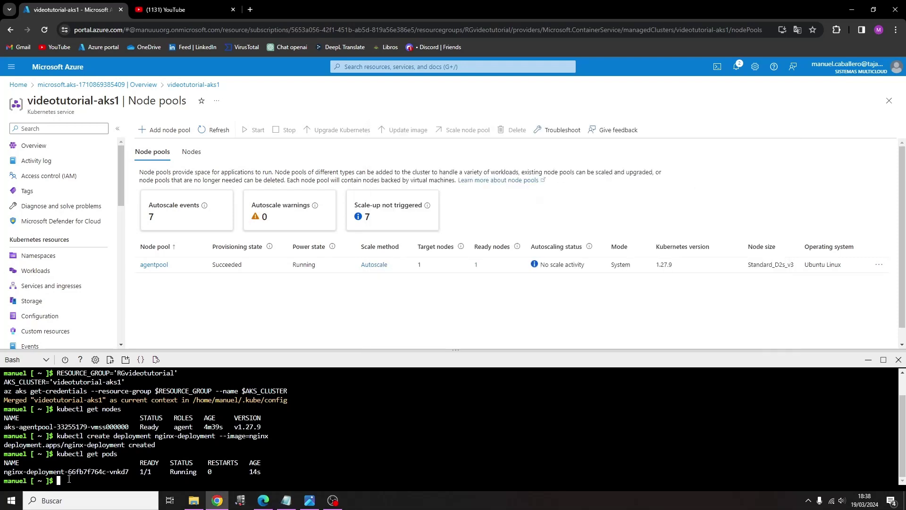
right_click(67, 480)
left_click(137, 350)
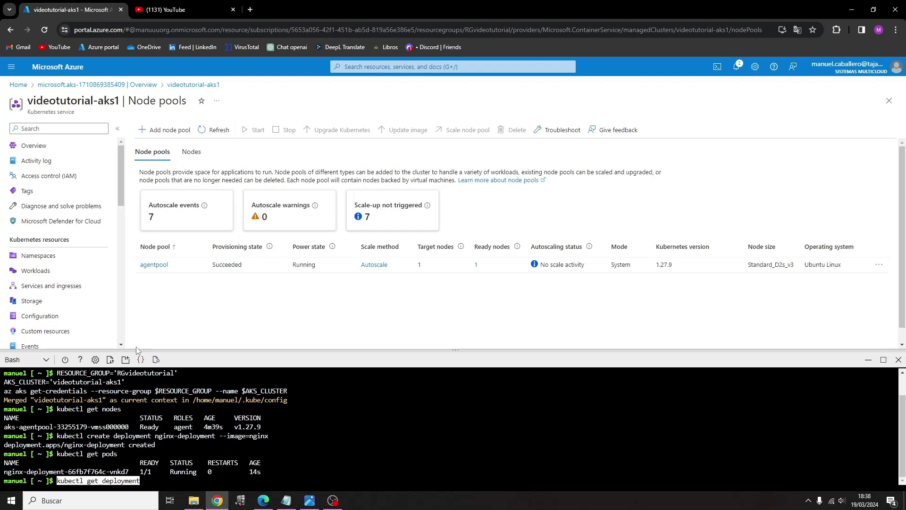
key("Return")
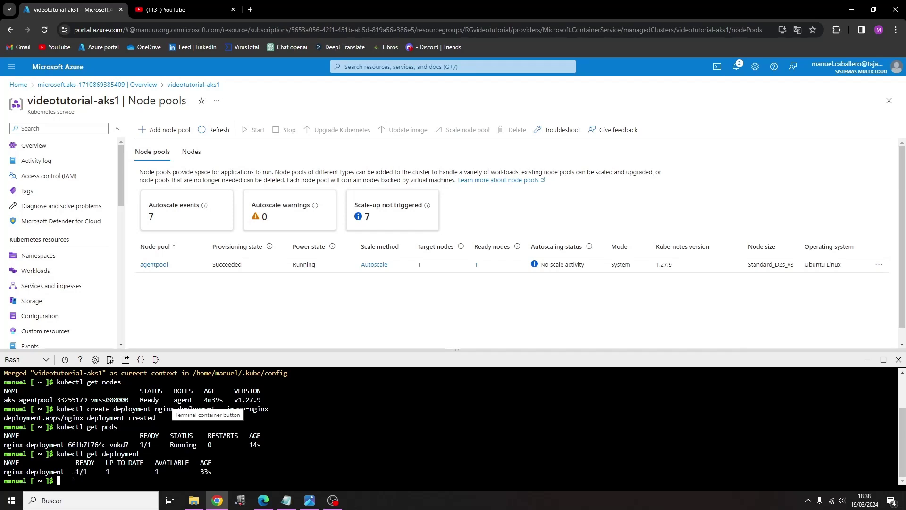
Step: Copy "kubectl expose deployment nginx-deployment --port=80 --type=LoadBalancer" from the Notepad notes and run it in Cloud Shell
left_click(287, 501)
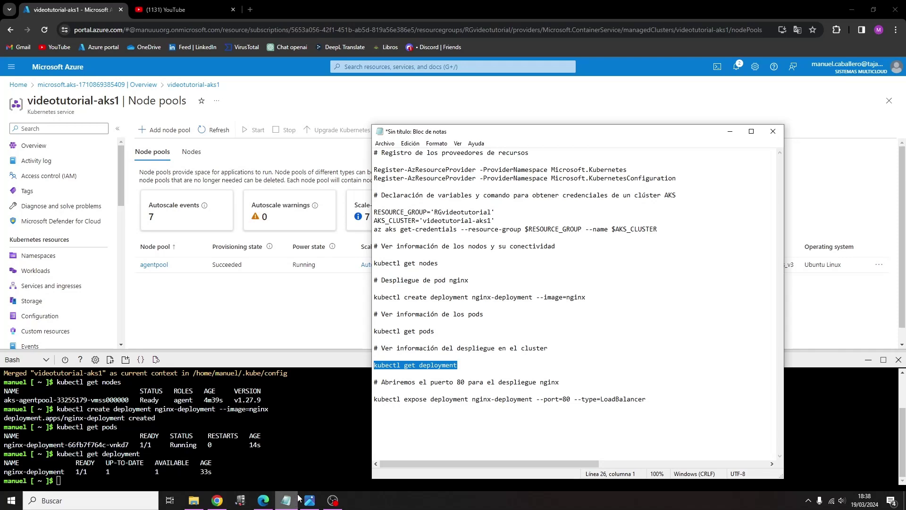
left_click_drag(374, 400, 645, 403)
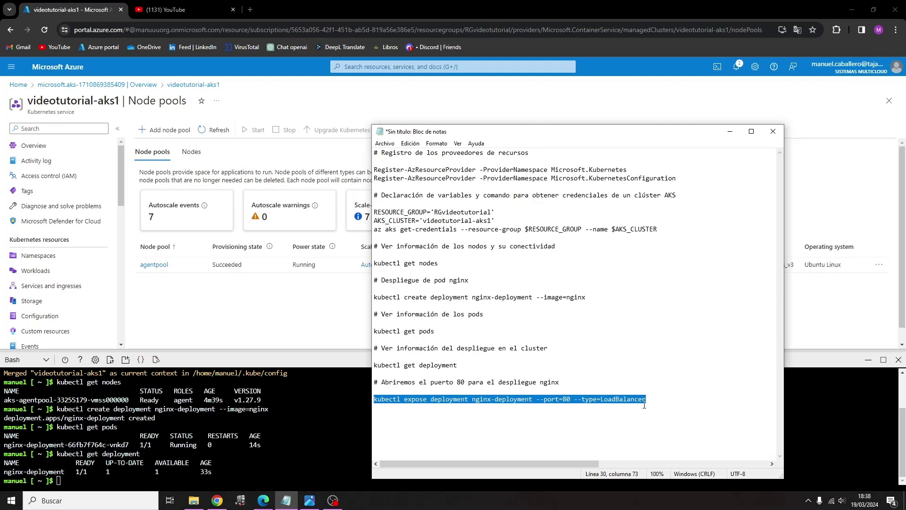
right_click(590, 401)
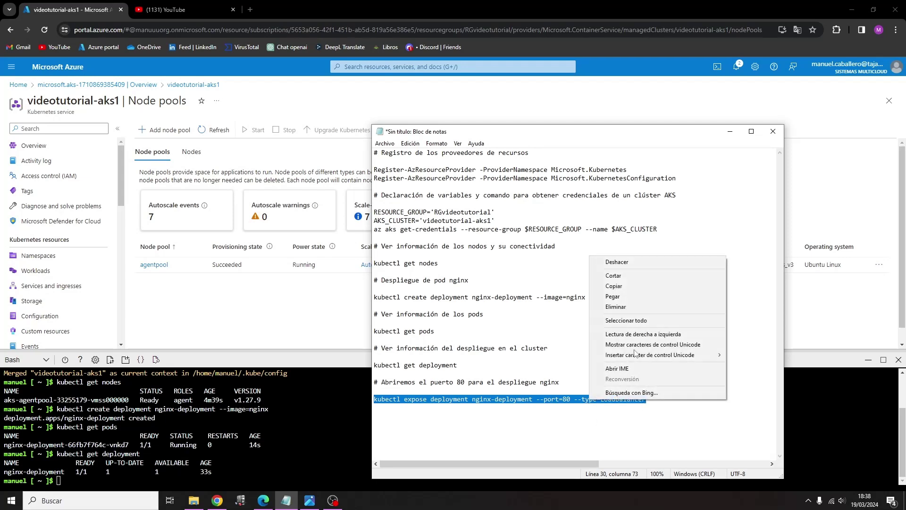
left_click(656, 291)
left_click(79, 480)
right_click(79, 480)
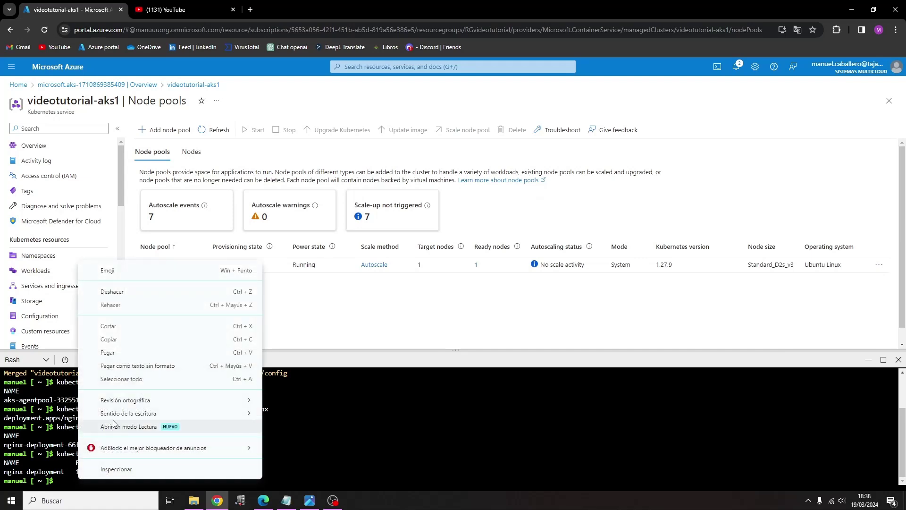
left_click(125, 357)
key("Return")
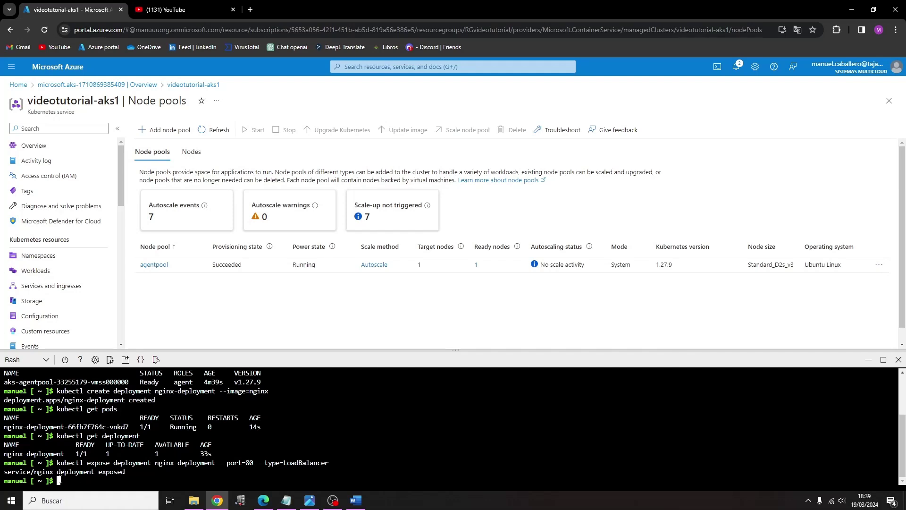
Step: List the cluster's services in Cloud Shell by pasting and running kubectl get service
right_click(58, 483)
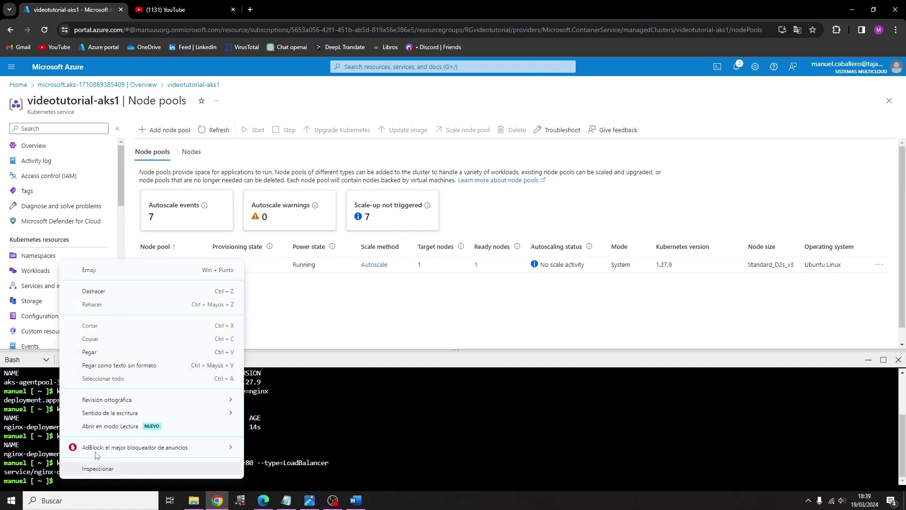
left_click(88, 358)
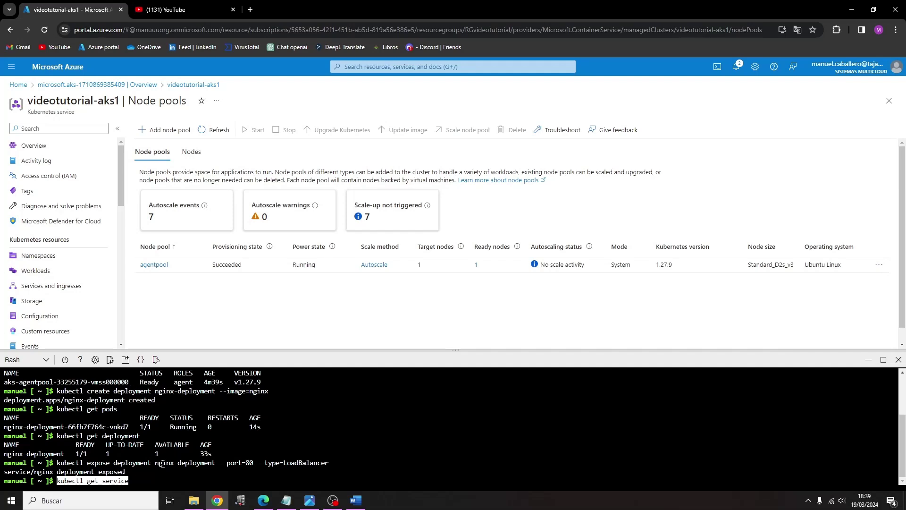
key("Return")
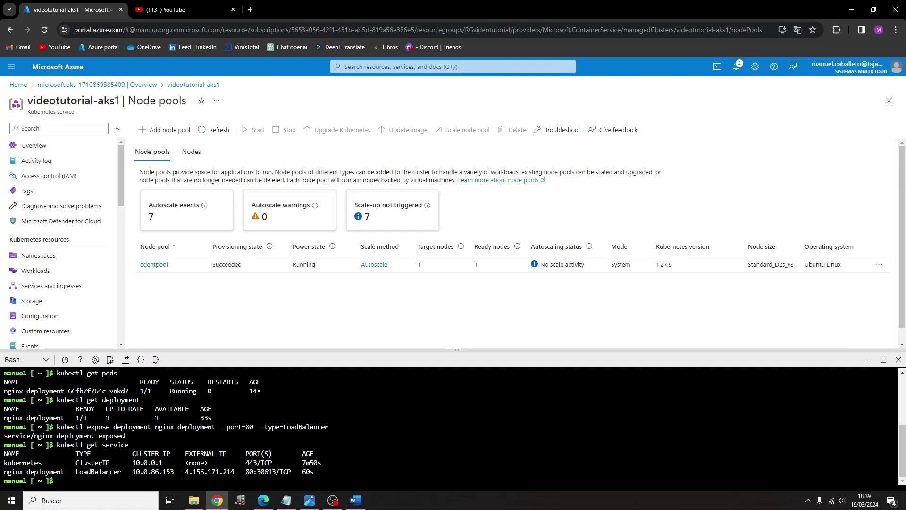
Step: Copy the nginx-deployment service's external IP from Cloud Shell and open it in a new browser tab, using HTTP instead of HTTPS
left_click_drag(186, 471, 236, 472)
right_click(236, 471)
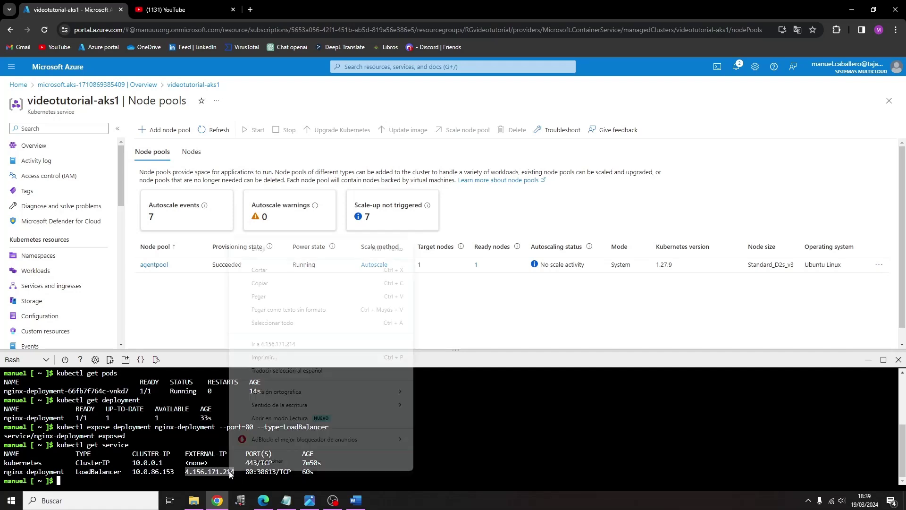
left_click(275, 285)
left_click(254, 12)
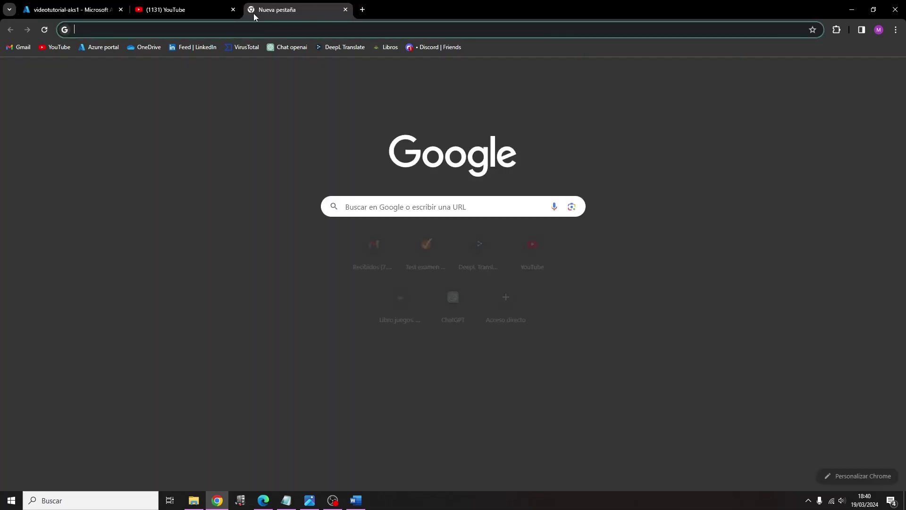
key("ctrl+v")
key("Return")
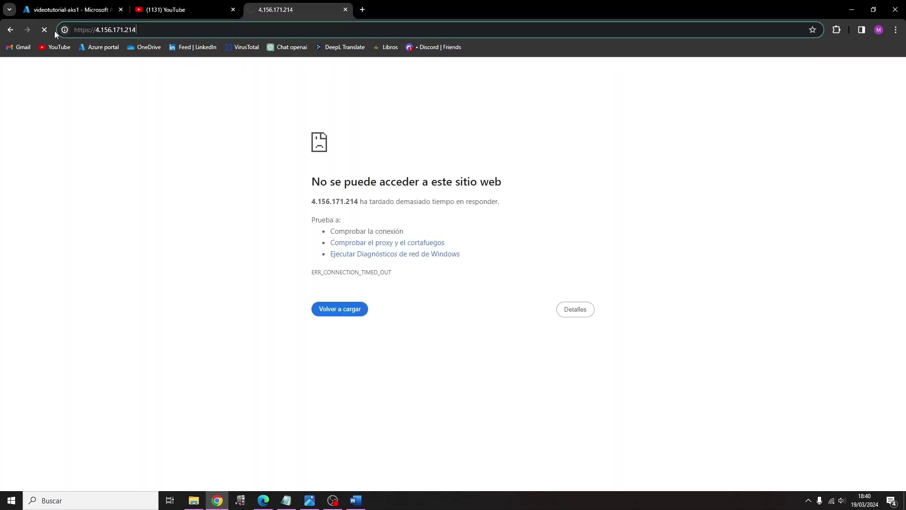
key("BackSpace")
key("Return")
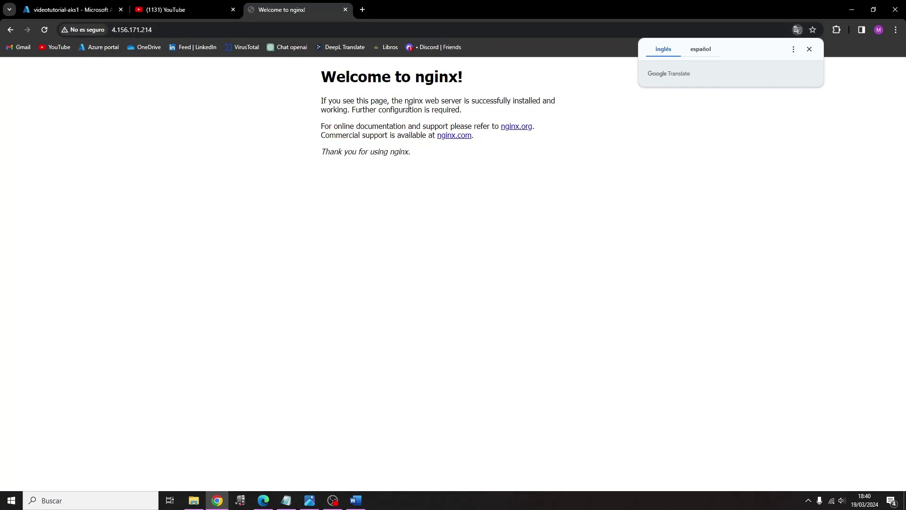